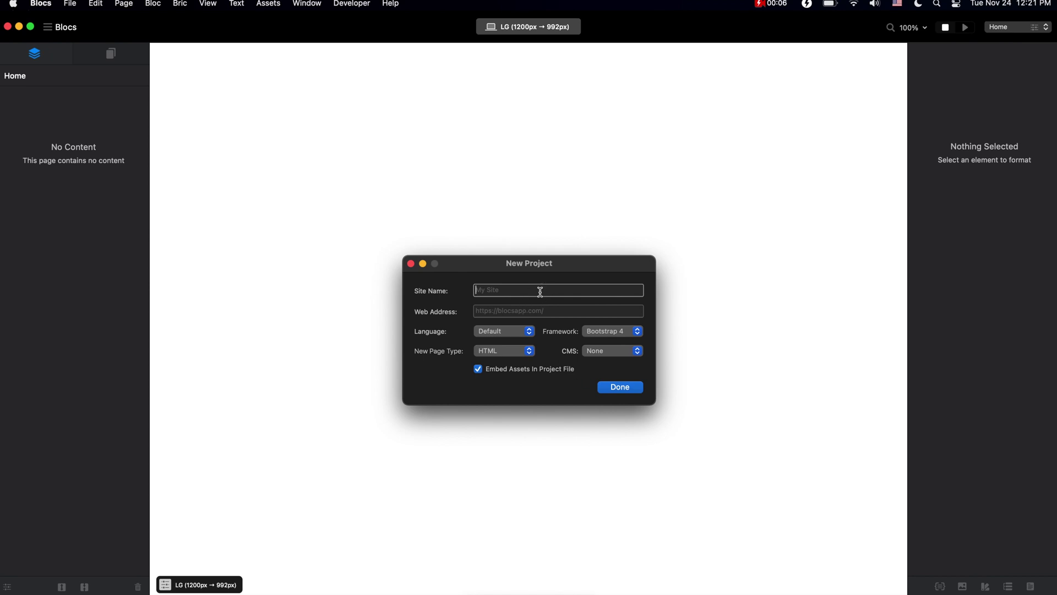
Step: Create a new website project and add an empty single-column section to its page
text(New Website)
key(Return)
click(530, 325)
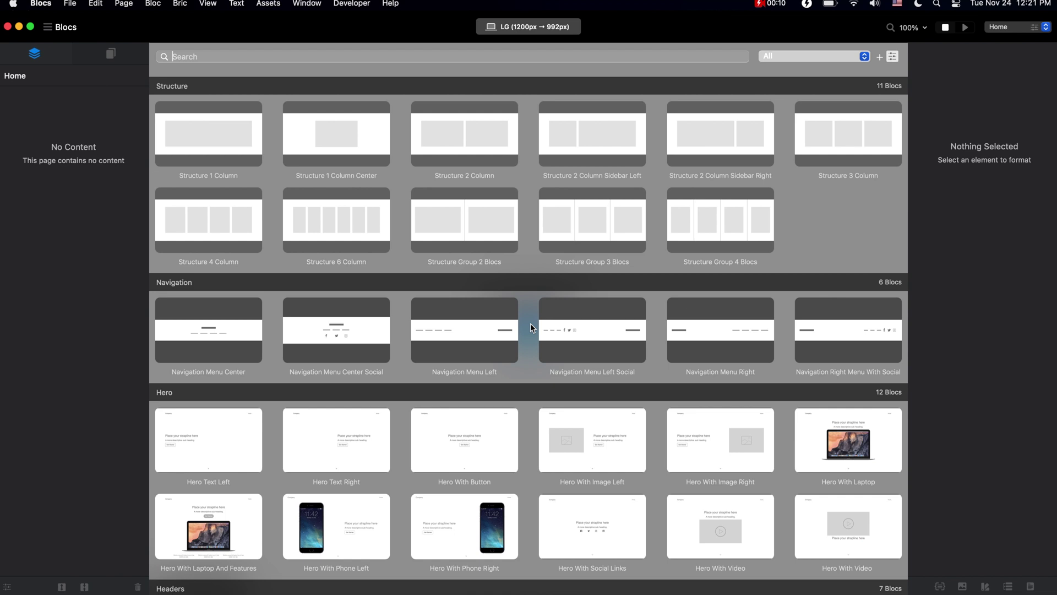
drag(299, 186, 229, 144)
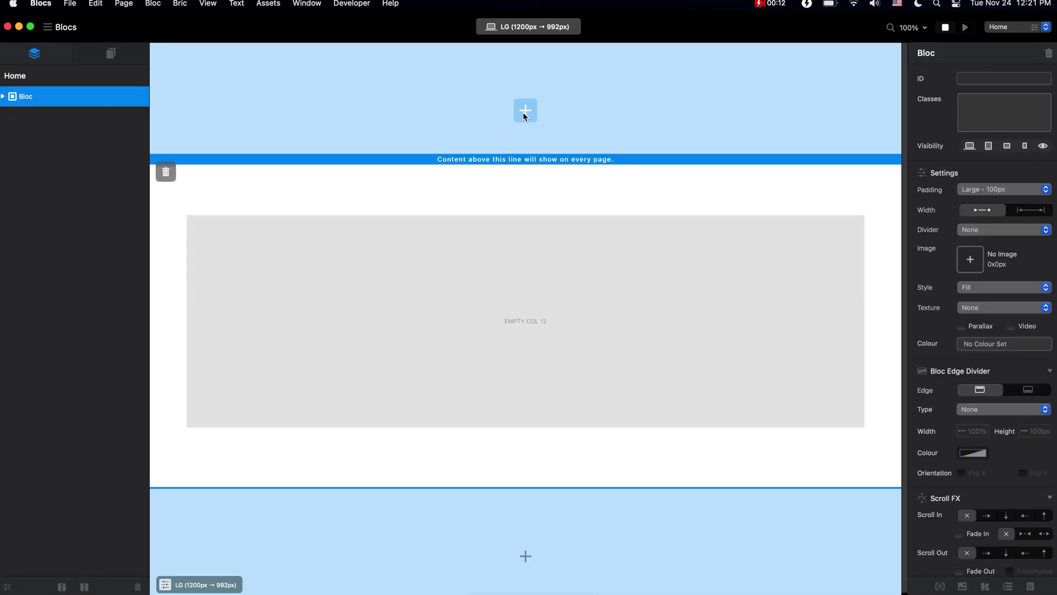
Step: Insert Navigation Menu Right above the section and a social-links footer below it
click(525, 110)
scroll(658, 303, down, 3)
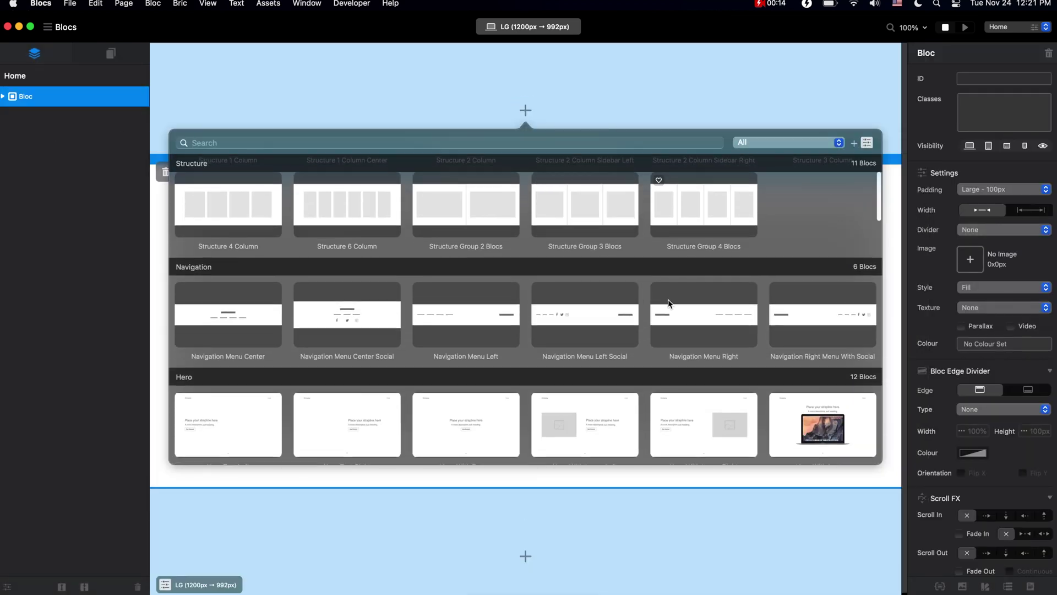
click(658, 303)
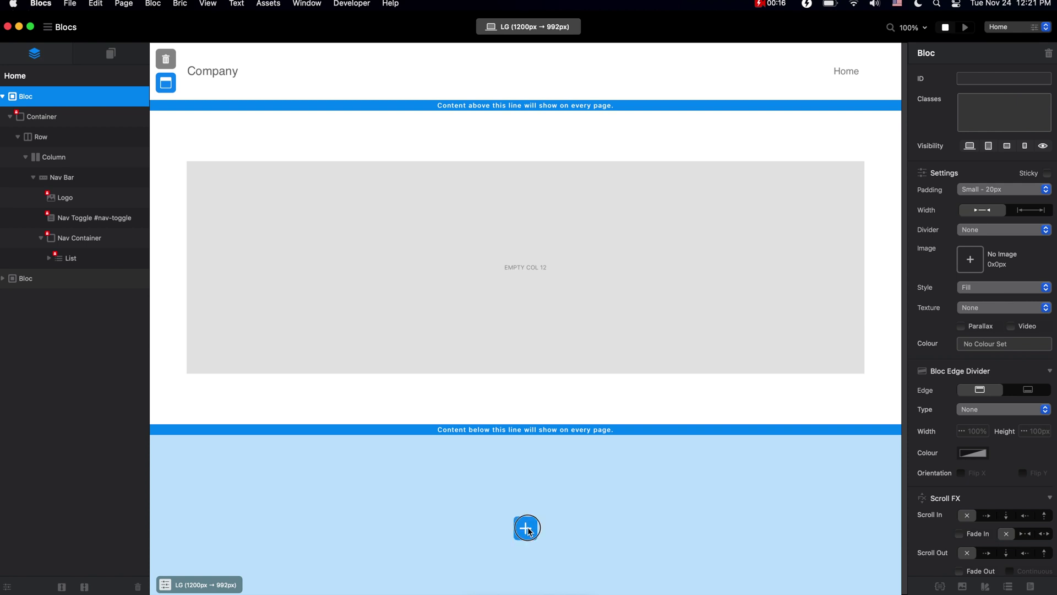
click(525, 527)
scroll(627, 408, down, 10)
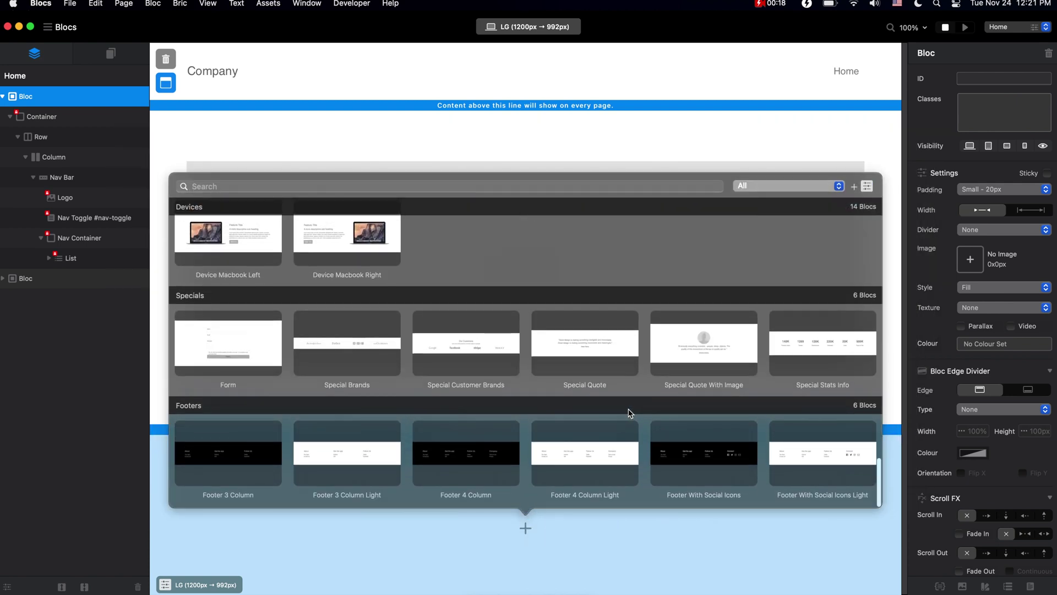
click(798, 454)
scroll(705, 176, up, 1)
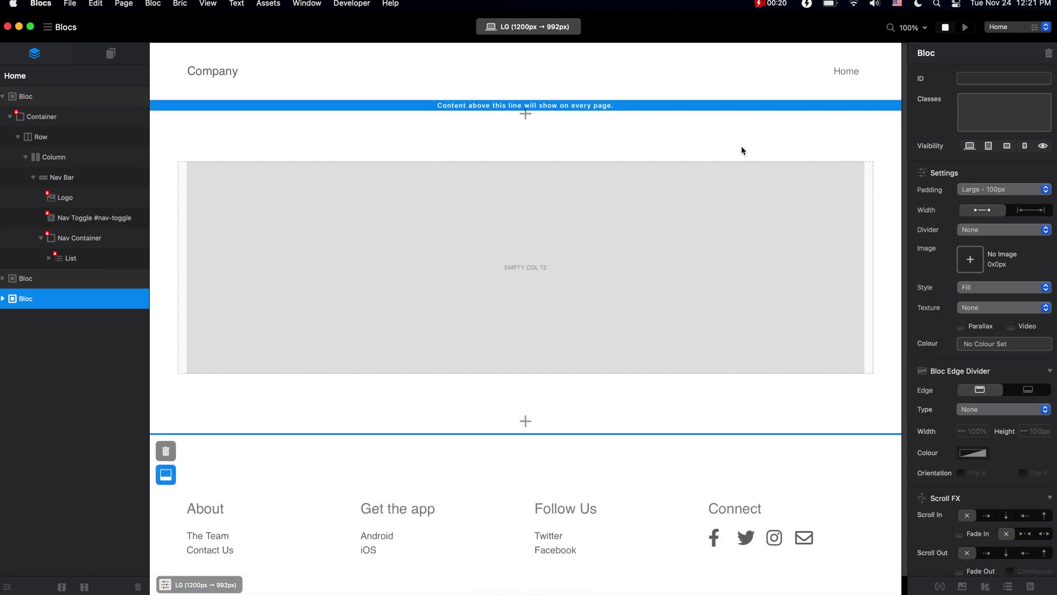
Step: Select the navigation bar, open its Menu Manager and position it over the canvas
click(846, 69)
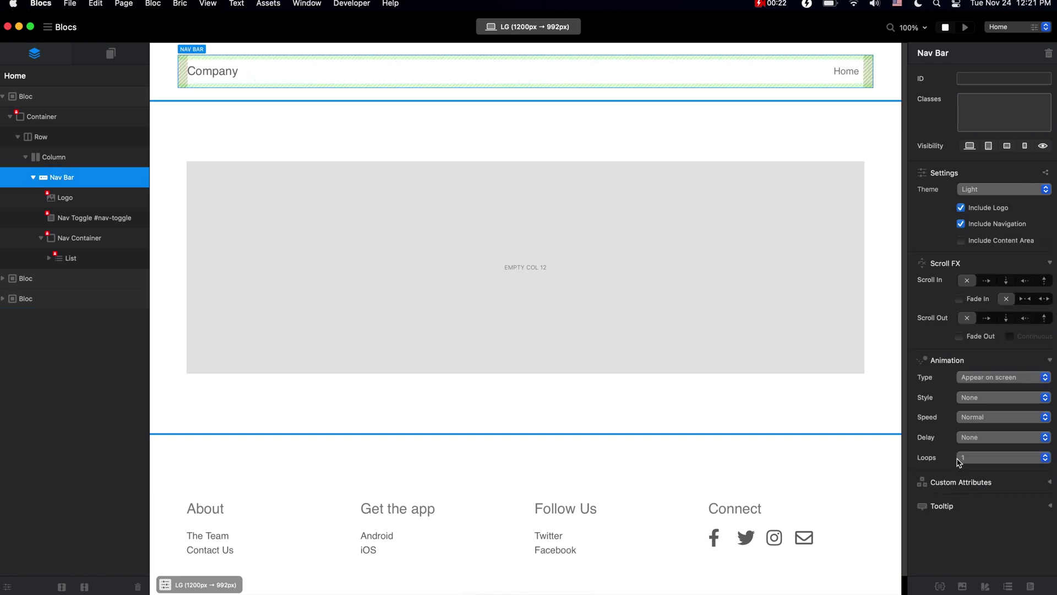
click(1009, 588)
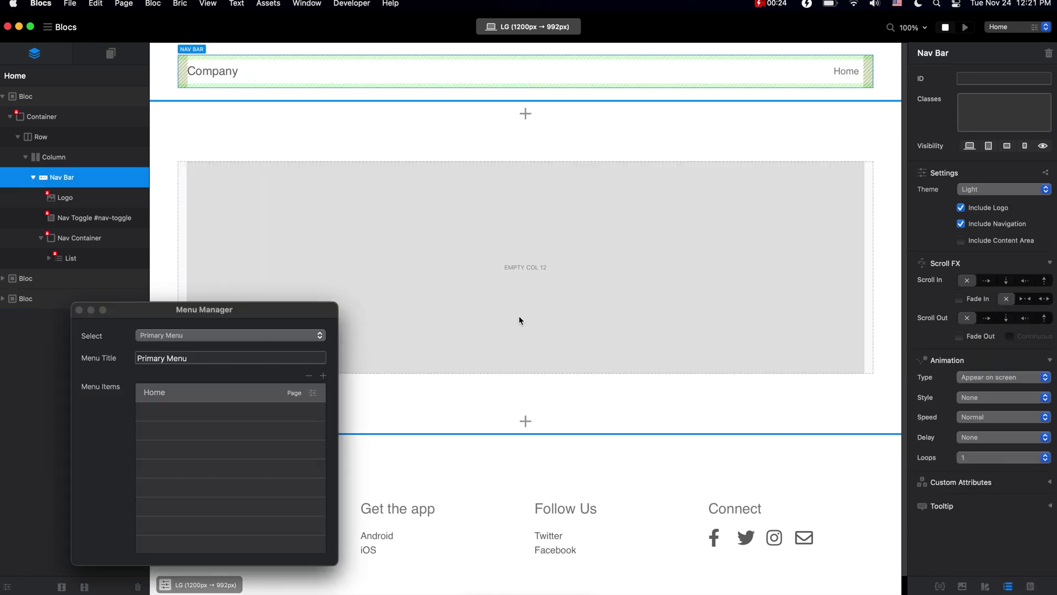
drag(286, 317, 619, 225)
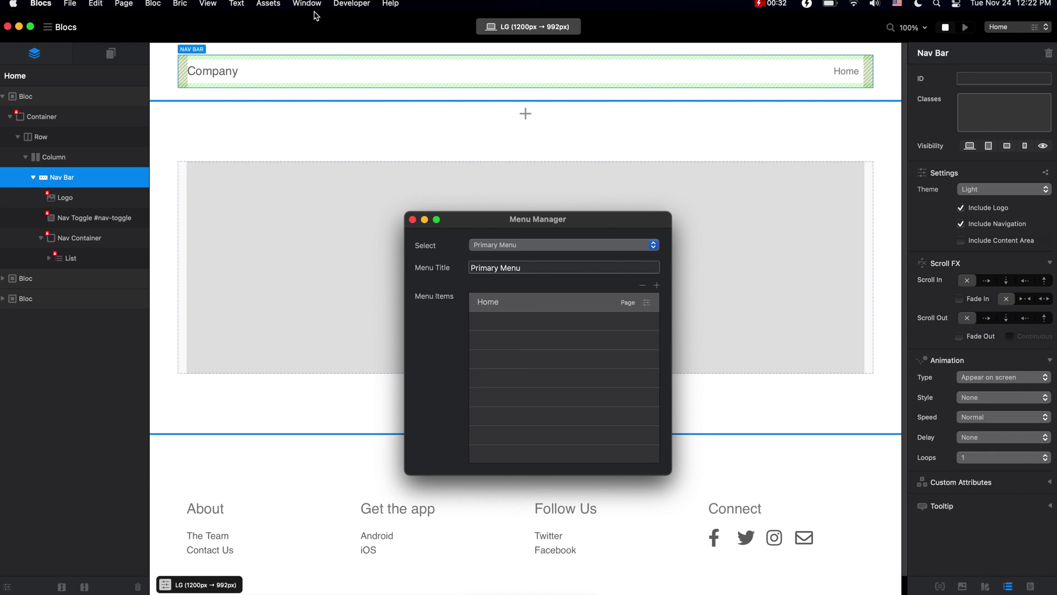
click(307, 4)
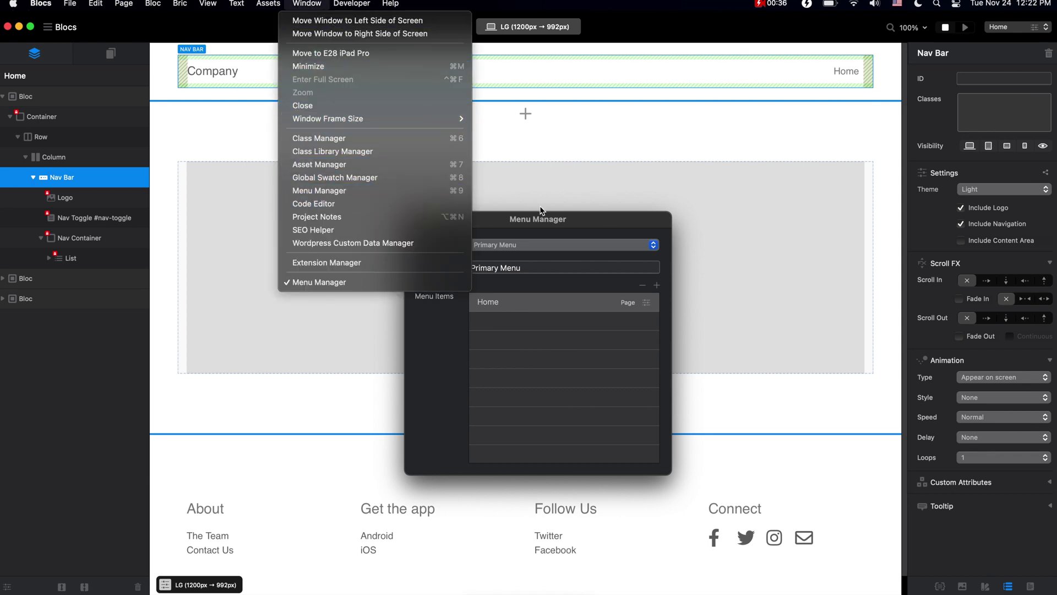
click(557, 218)
drag(572, 221, 545, 190)
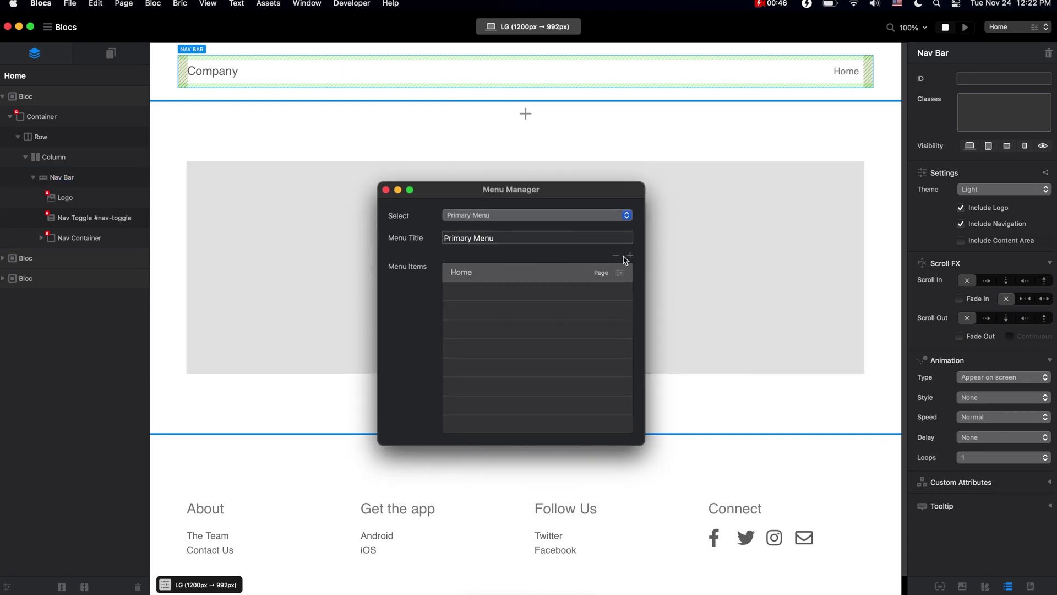
Step: Add an 'about' link to the Primary Menu
click(630, 257)
text(about)
key(Return)
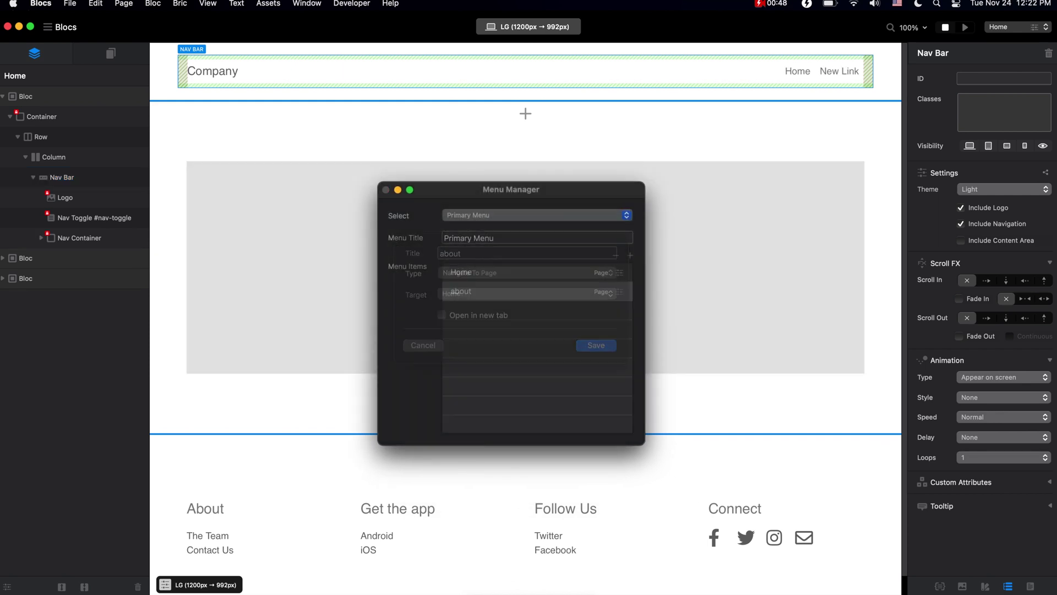
Step: From the Pages sidebar, create a new page named 'contact', correcting the misspelled name
click(110, 53)
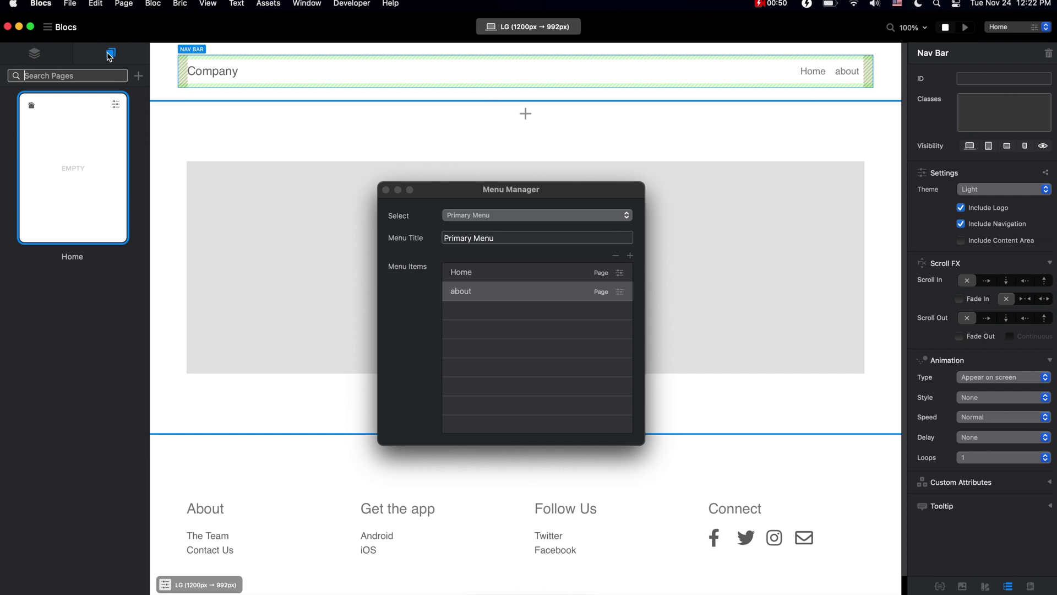
click(134, 77)
text(c)
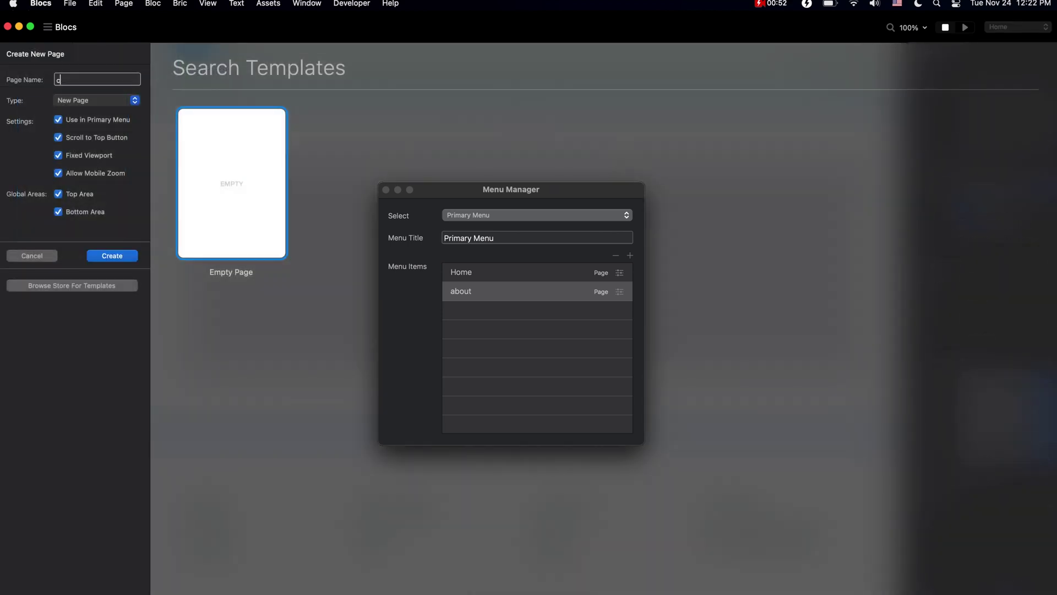
text(onatct)
key(BackSpace)
key(BackSpace)
key(BackSpace)
key(BackSpace)
key(BackSpace)
key(BackSpace)
click(113, 254)
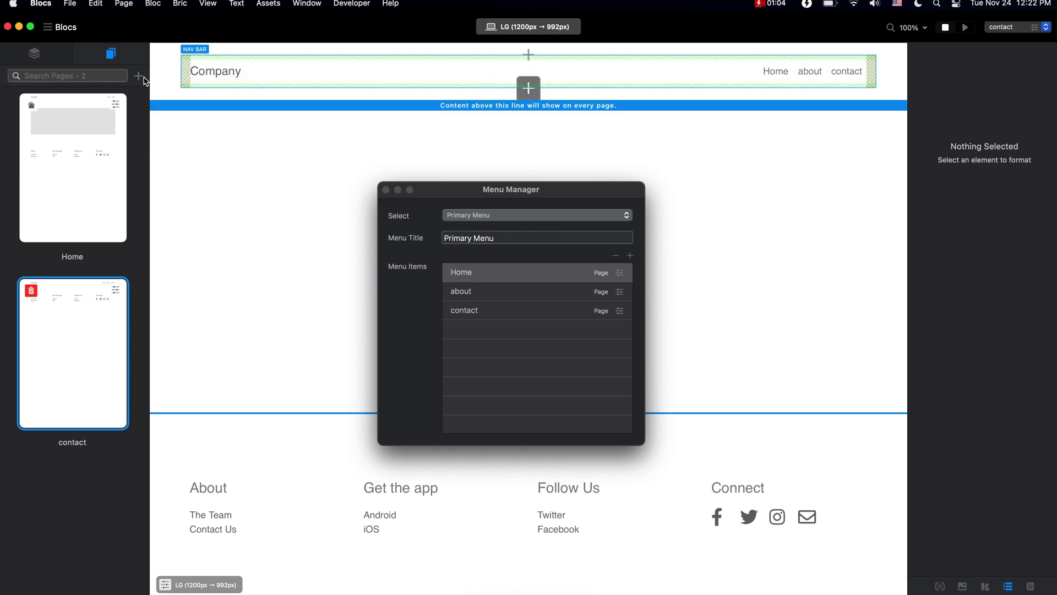
Step: In the contact page's settings, uncheck Link in Primary Menu and confirm with Done
click(119, 291)
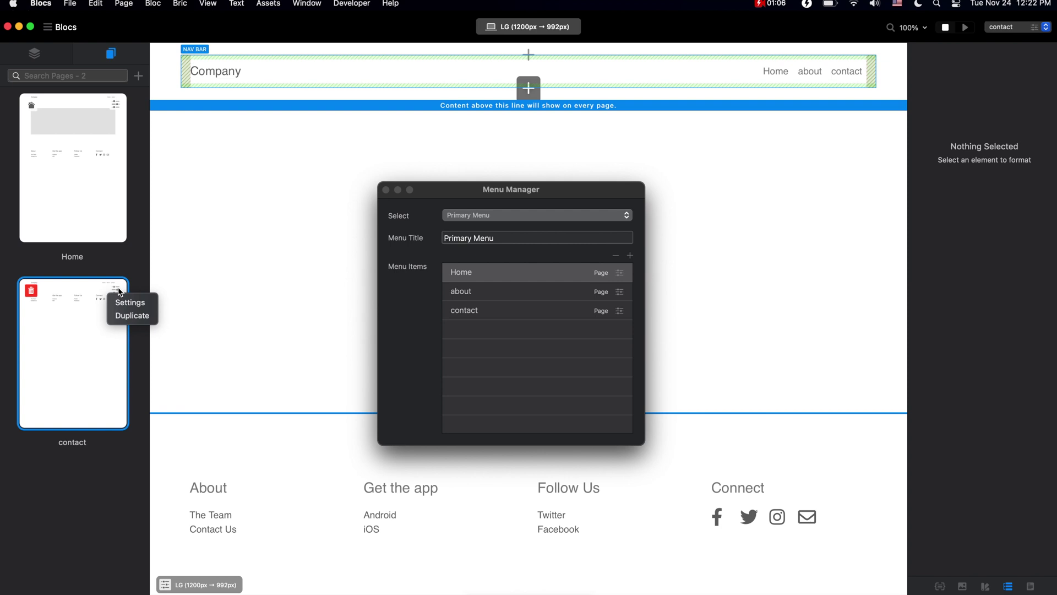
click(131, 302)
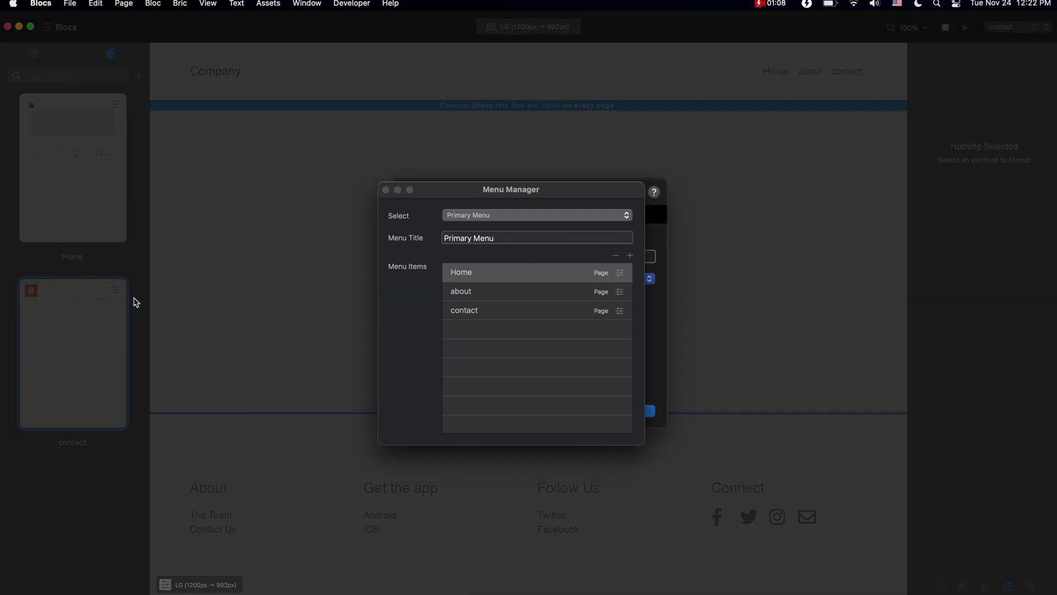
click(385, 190)
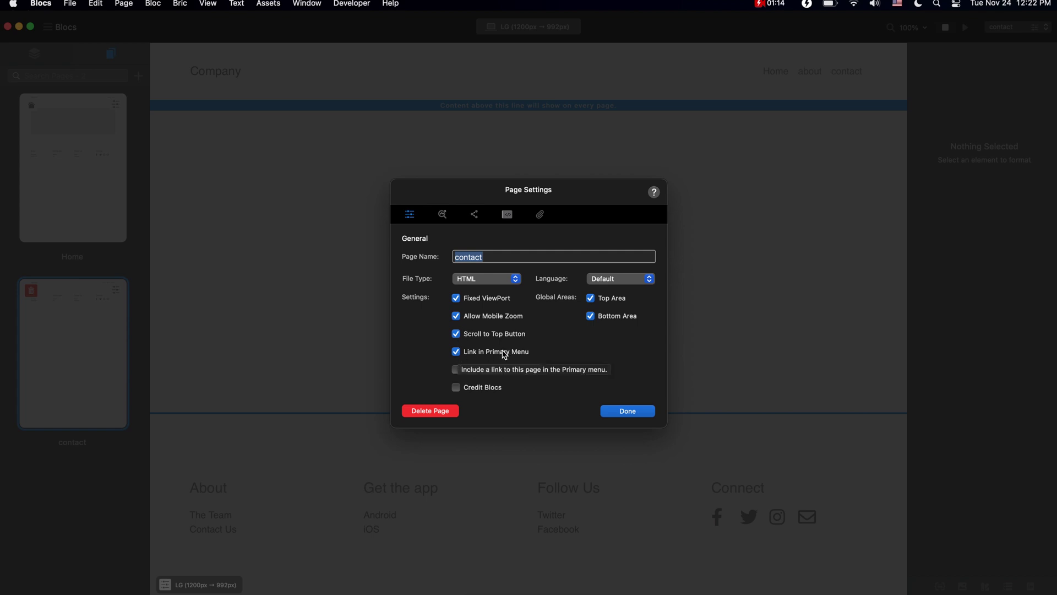
click(456, 352)
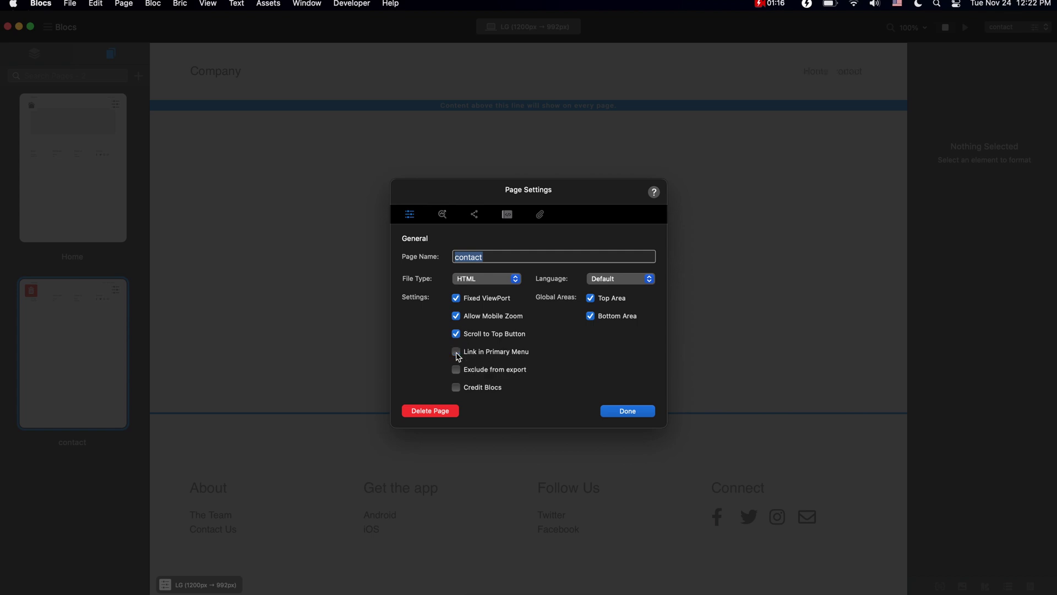
click(629, 411)
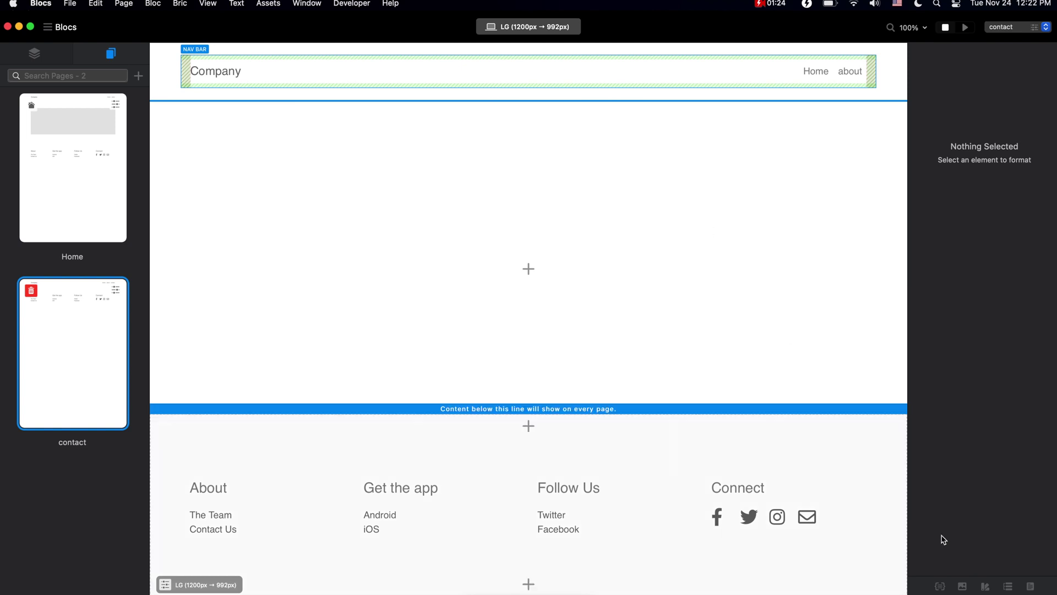
Step: Add a 'Gallery' link to the Primary Menu in the Menu Manager, then close it
click(1009, 586)
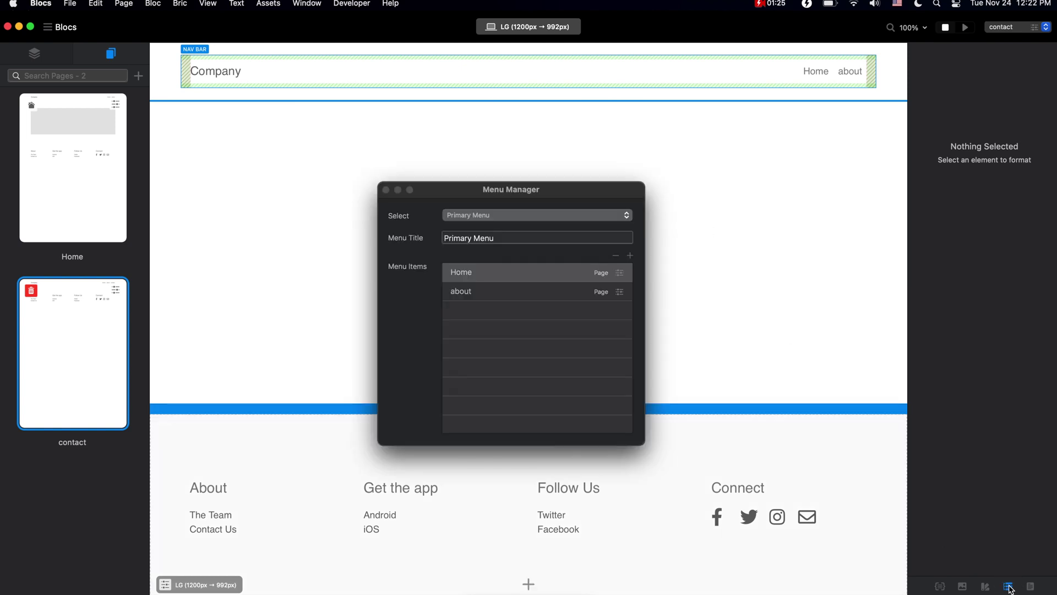
click(630, 256)
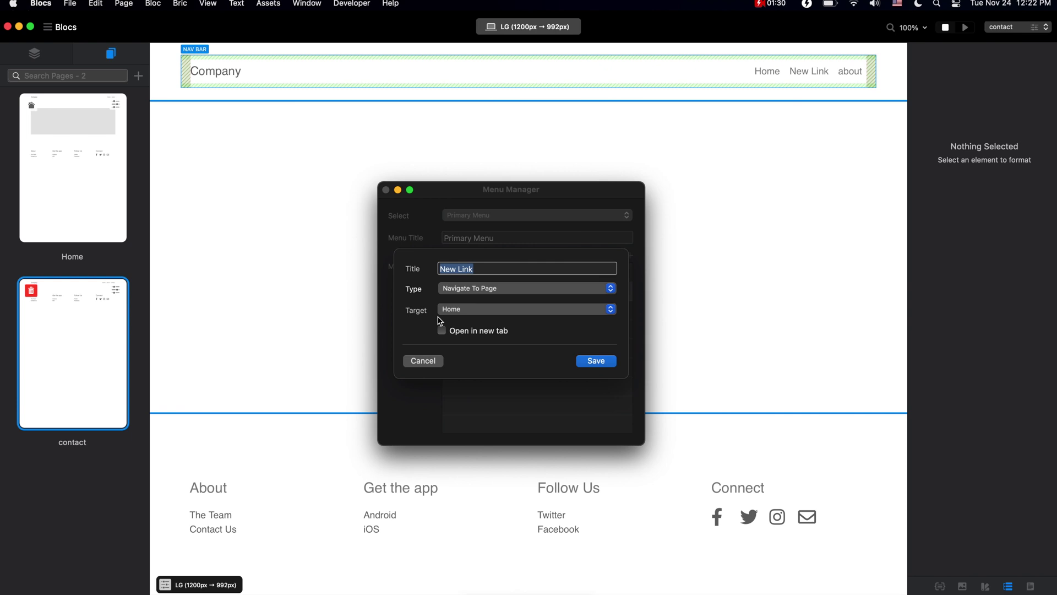
text(G)
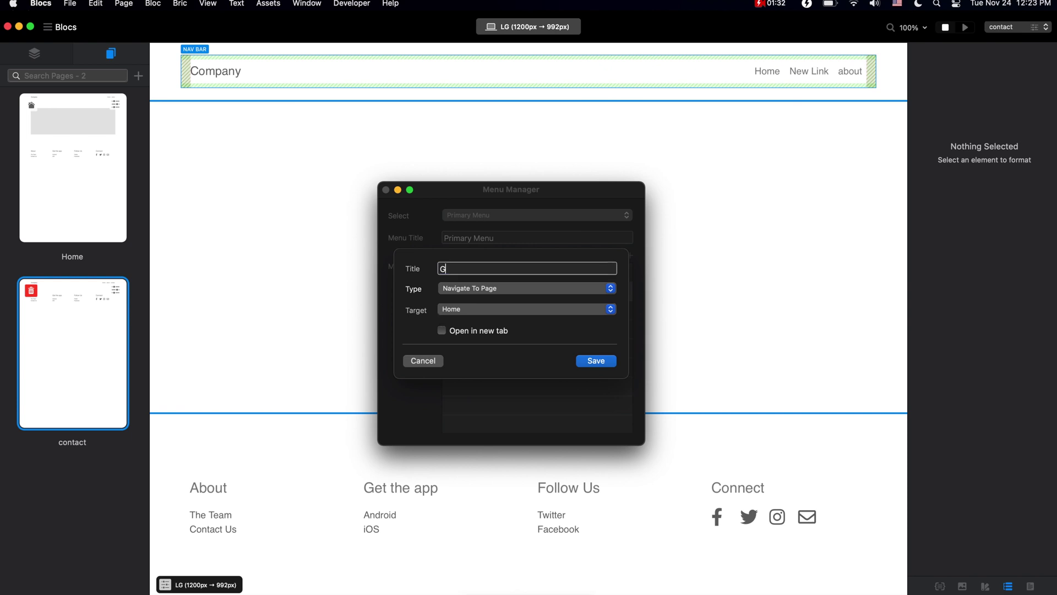
text(allery)
key(Return)
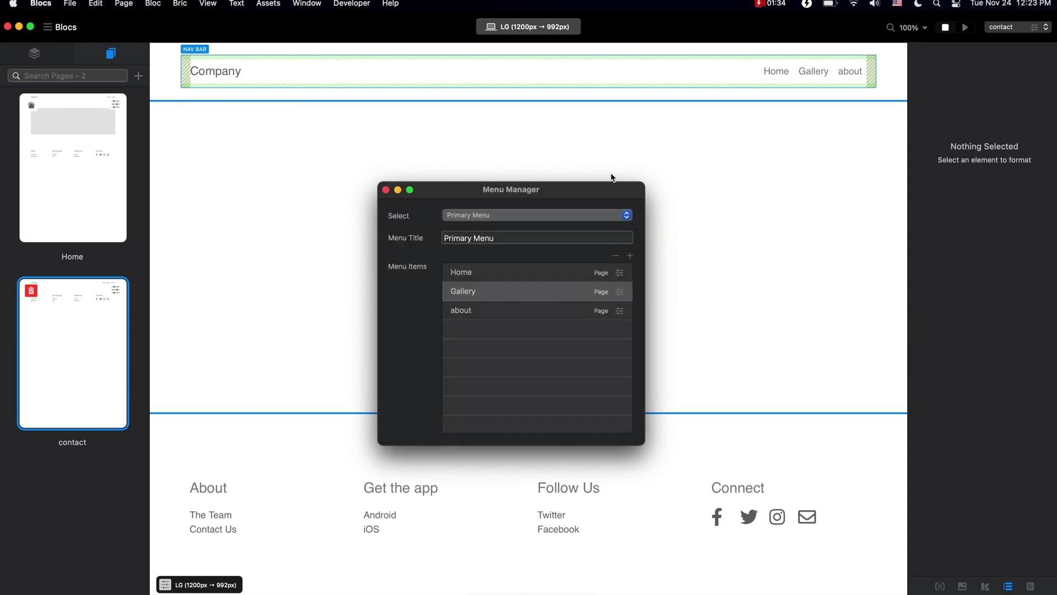
click(386, 189)
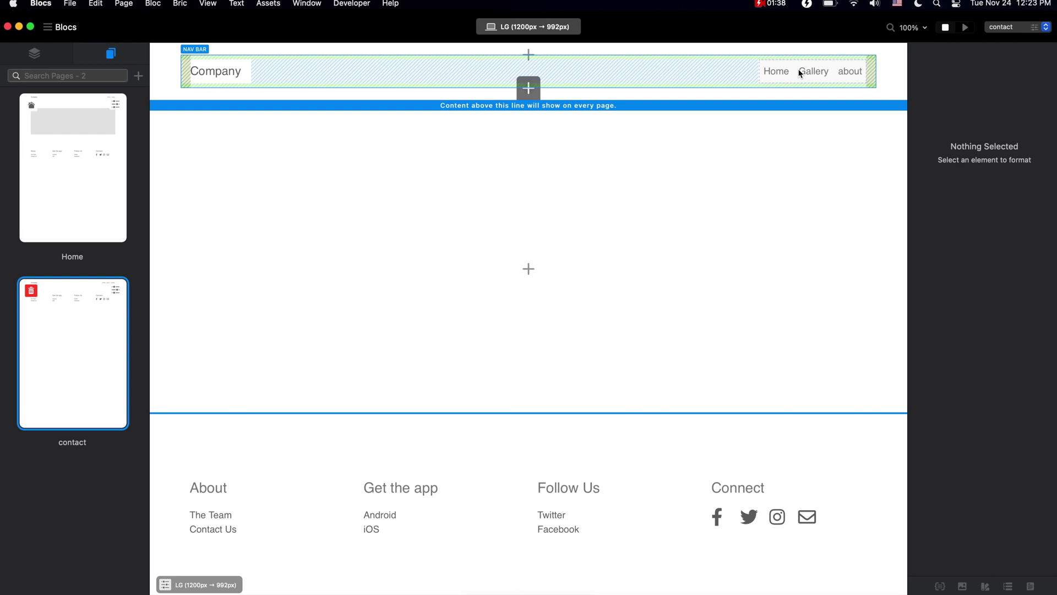
Step: Change the navbar menu list's Data Source from Primary Menu to None
click(834, 73)
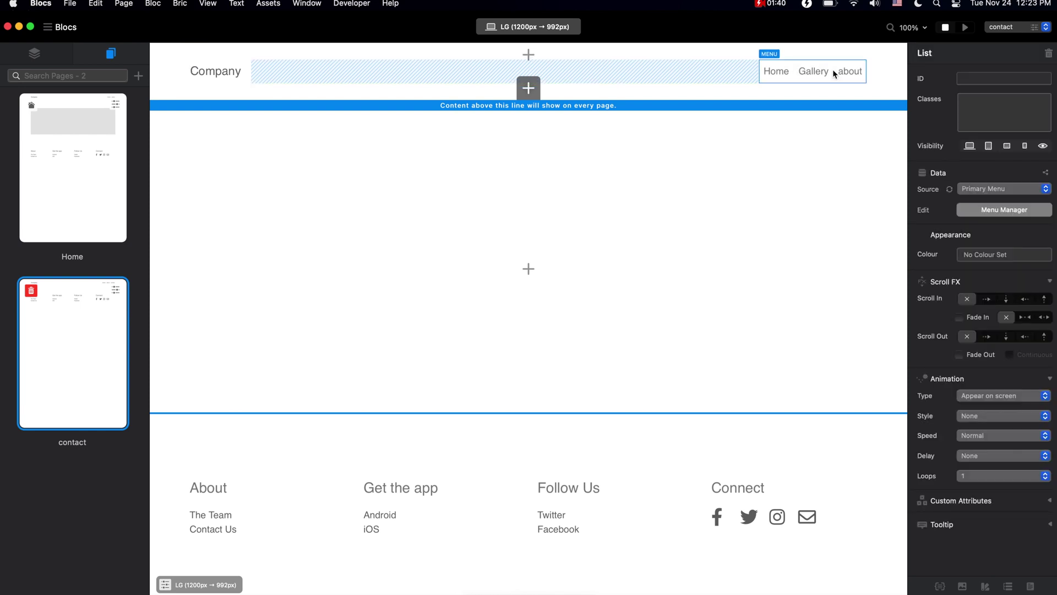
click(1011, 190)
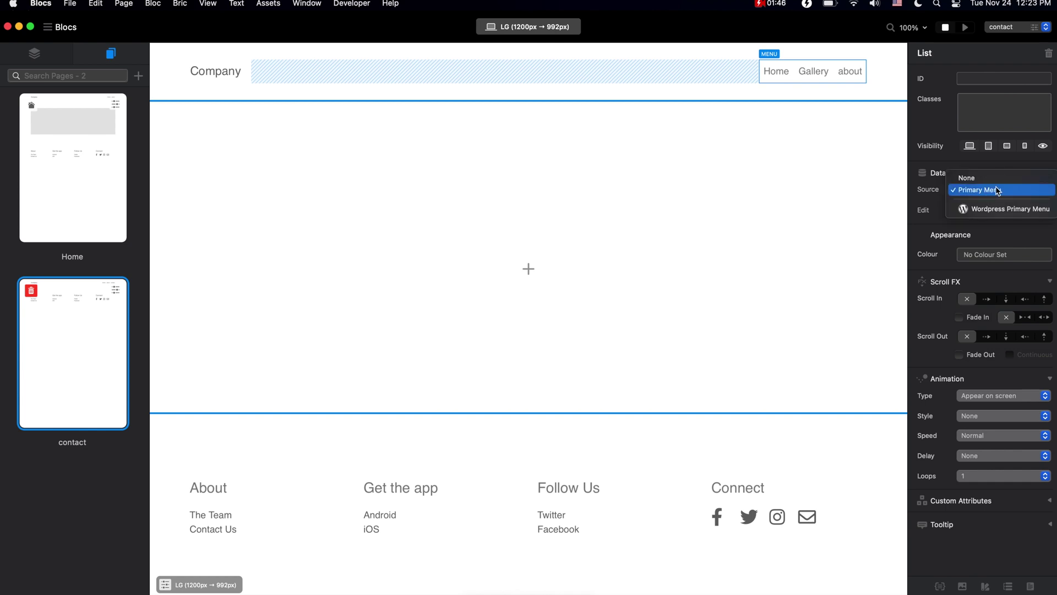
click(998, 190)
click(996, 191)
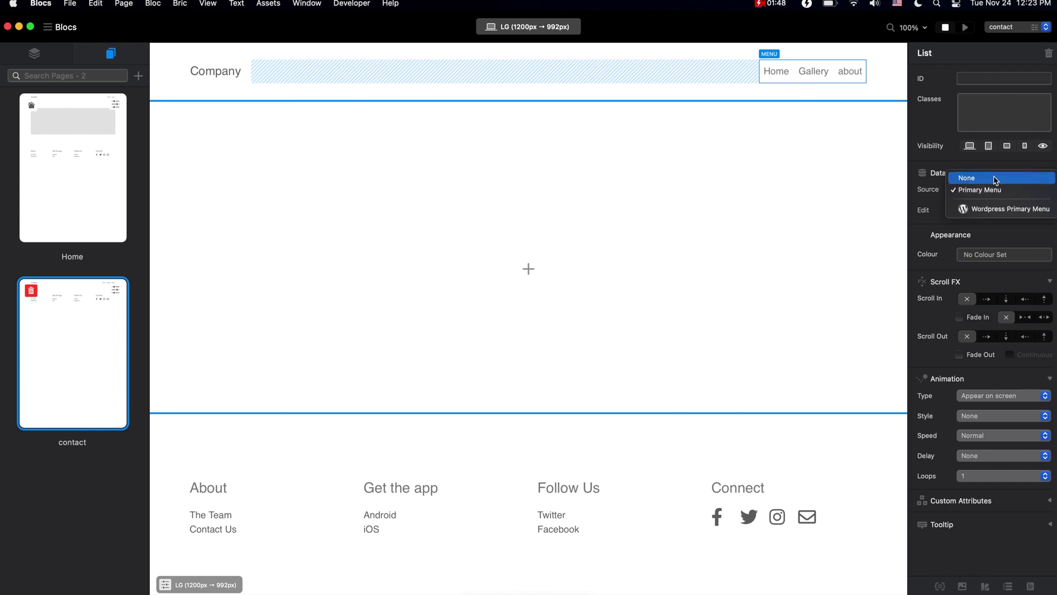
click(927, 186)
click(943, 188)
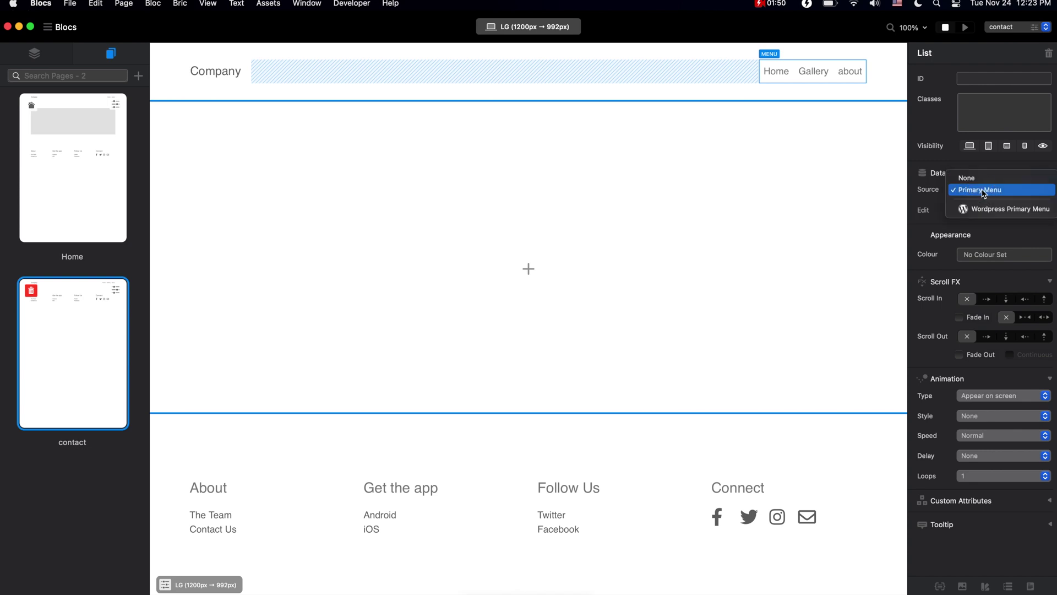
click(1022, 190)
click(1023, 191)
click(1020, 178)
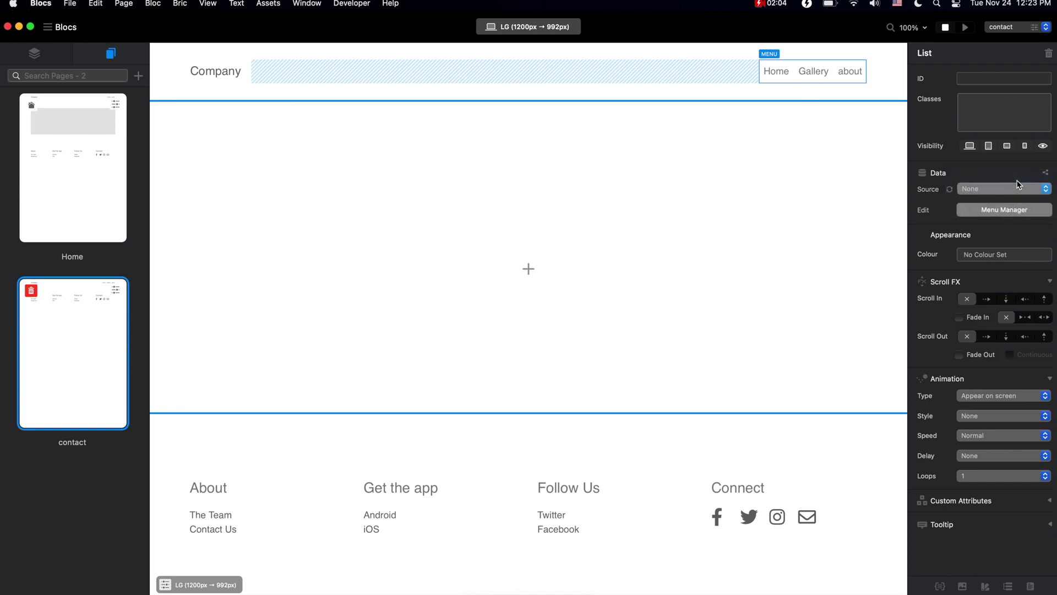
Step: Select the first List Item in the Layers tree and duplicate the Home link with Cmd+D
click(814, 70)
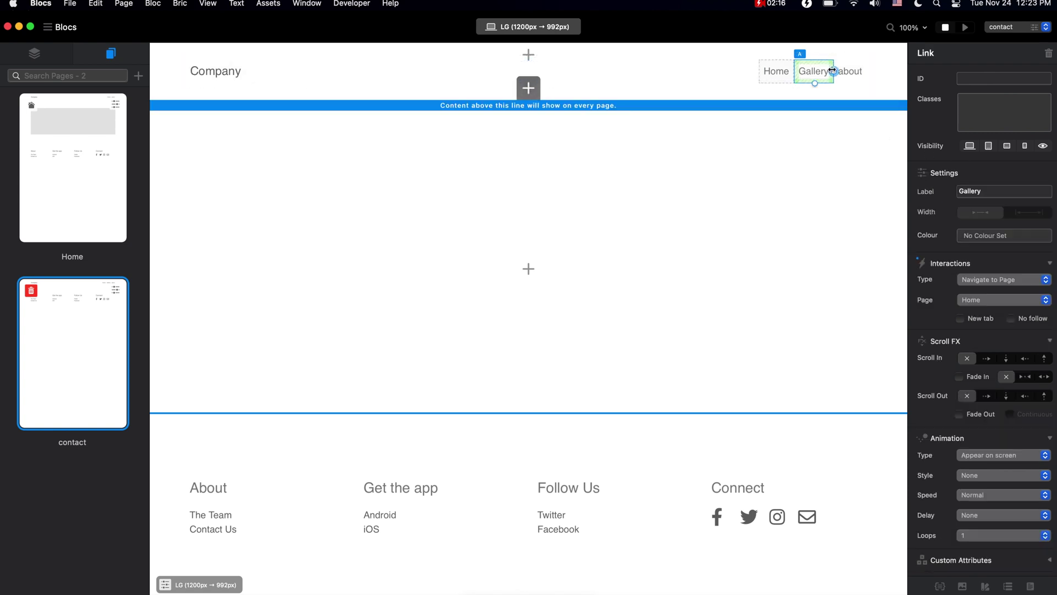
click(780, 73)
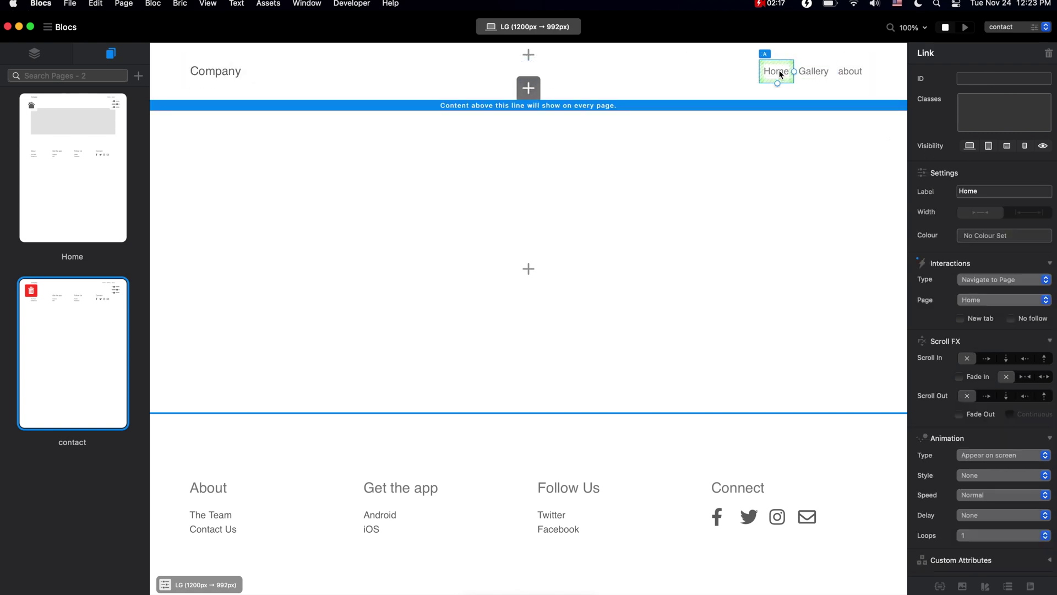
click(813, 72)
click(858, 75)
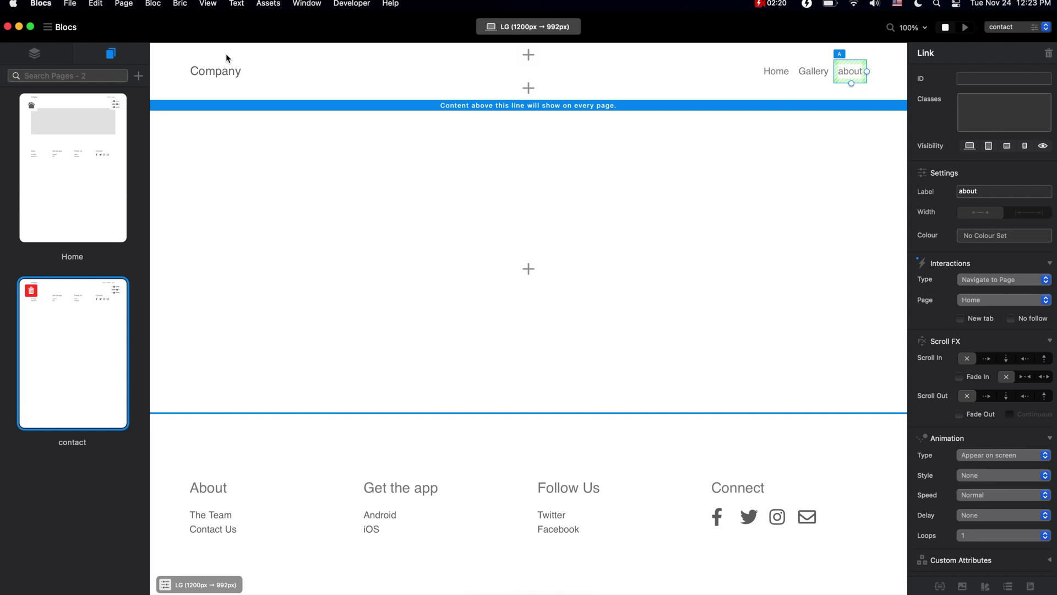
click(34, 53)
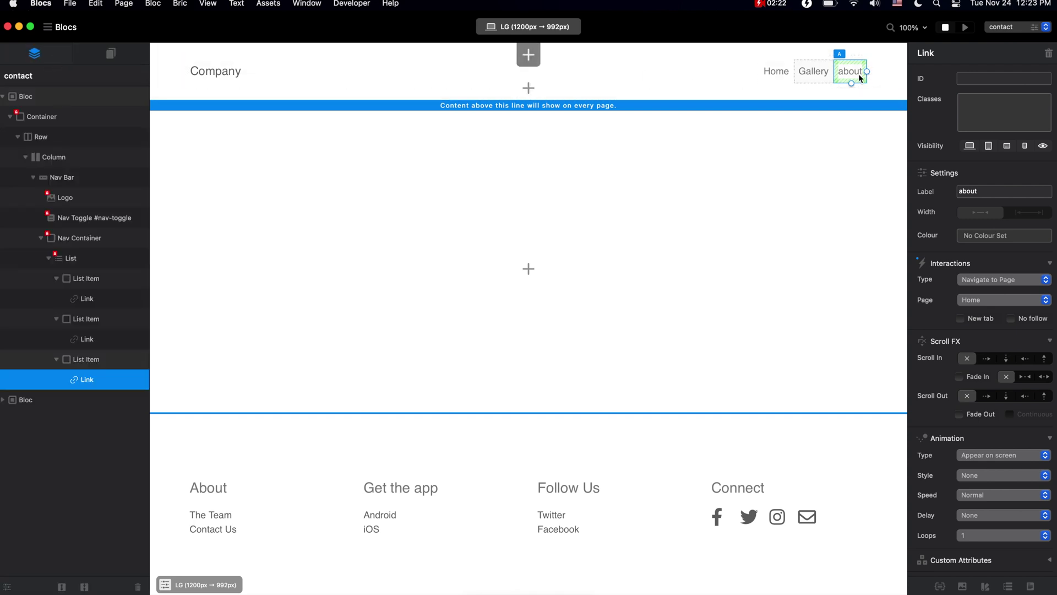
click(777, 72)
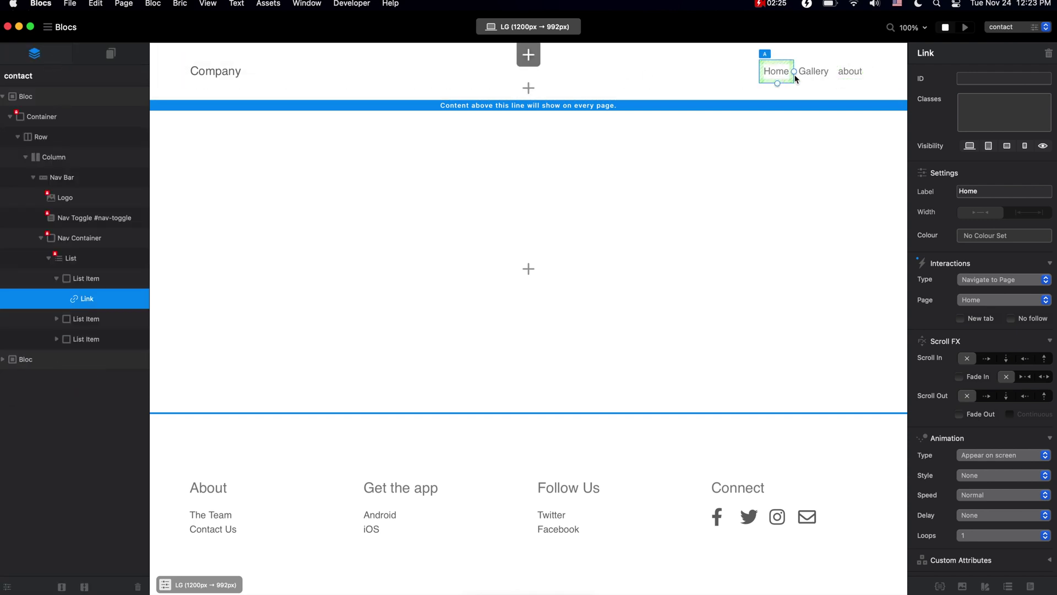
click(118, 279)
key(super+d)
key(super+d)
key(super+d)
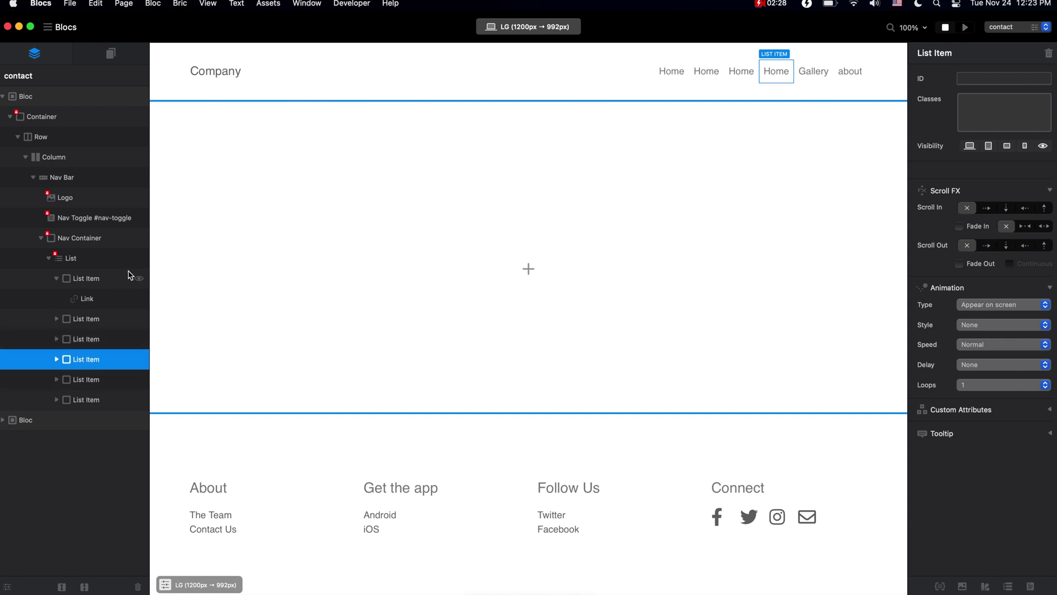
Step: Rename the second and third Home links to 'About' and 'Product'
click(700, 76)
double_click(701, 77)
text(About)
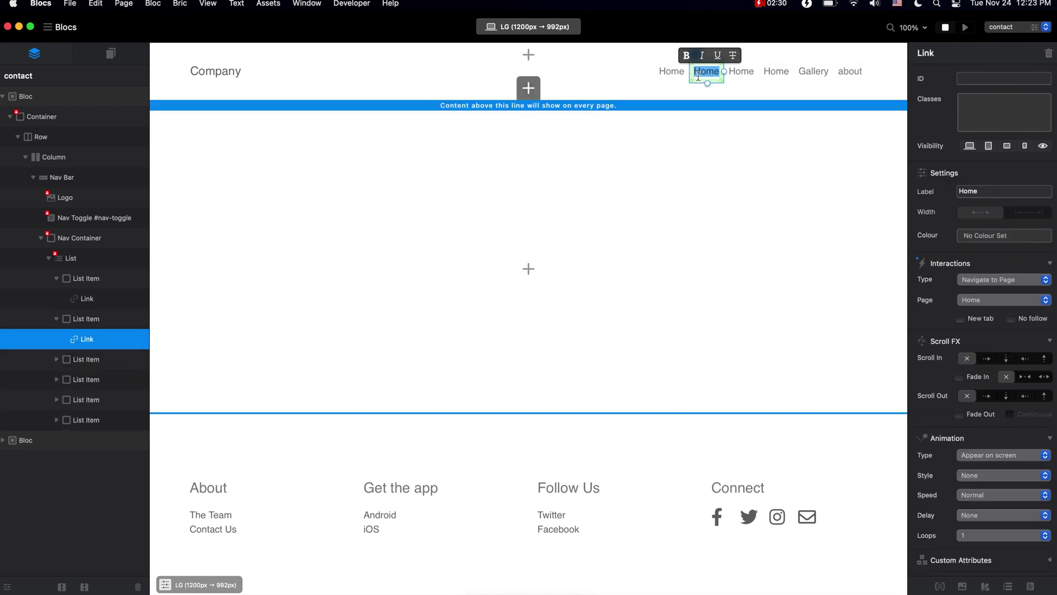
click(741, 75)
double_click(740, 74)
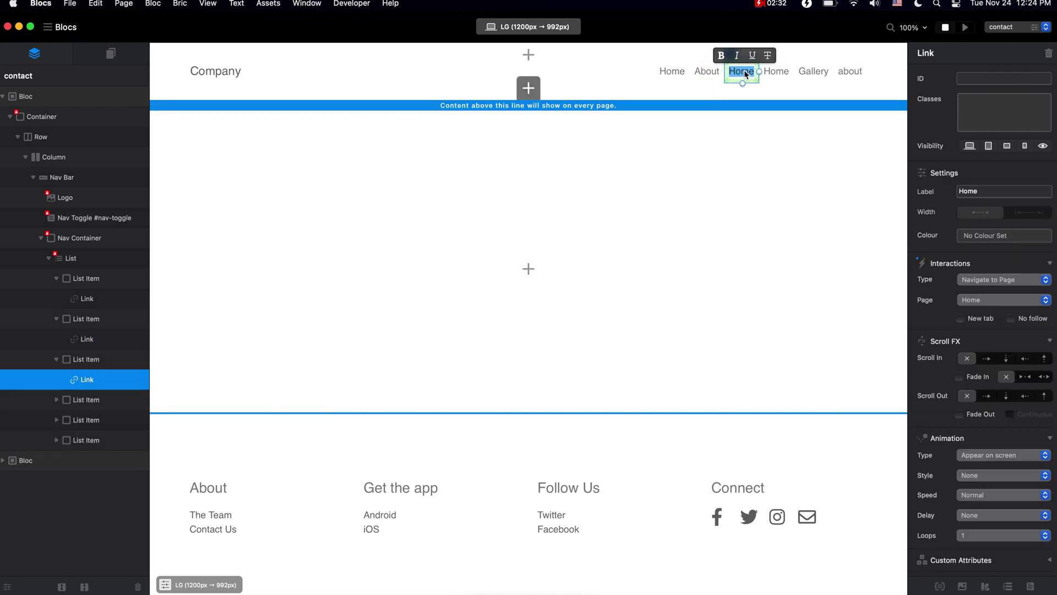
text(Product)
key(Return)
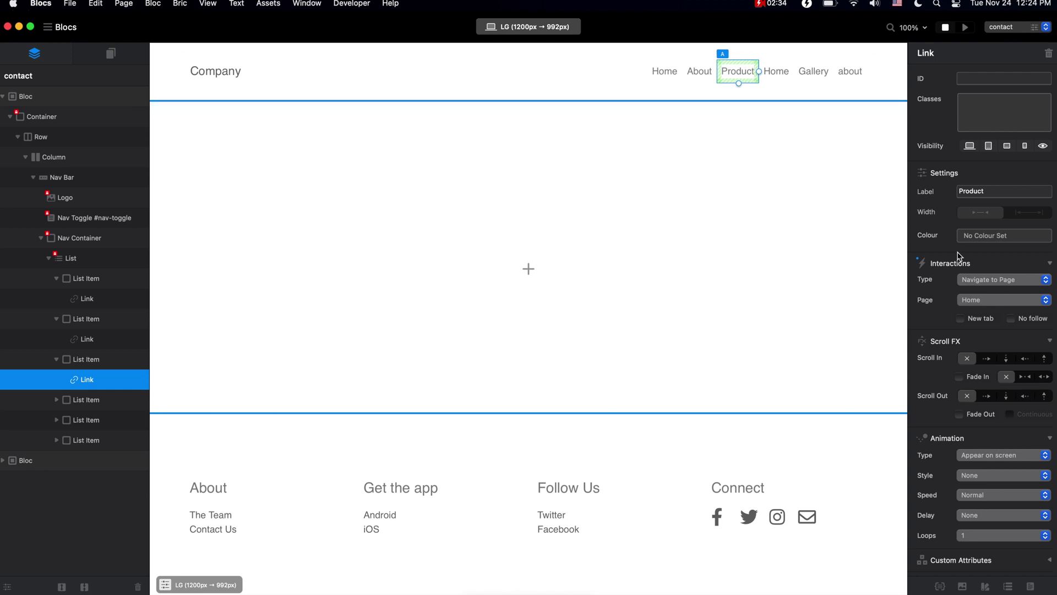
Step: Keep Home as Product's target and set its Interactions Type to Open Dropdown
click(996, 300)
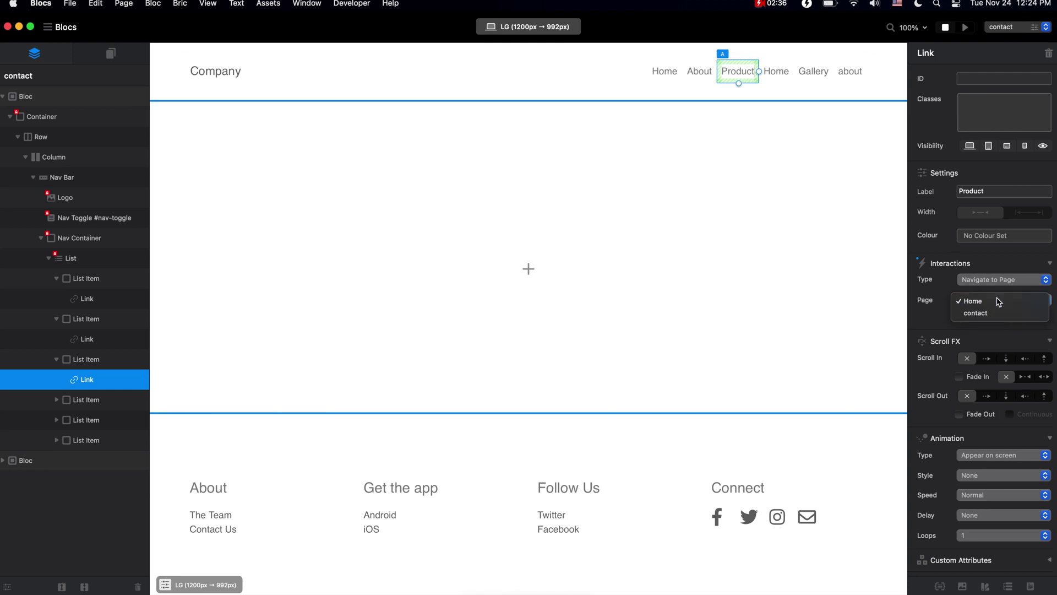
click(998, 300)
click(1010, 281)
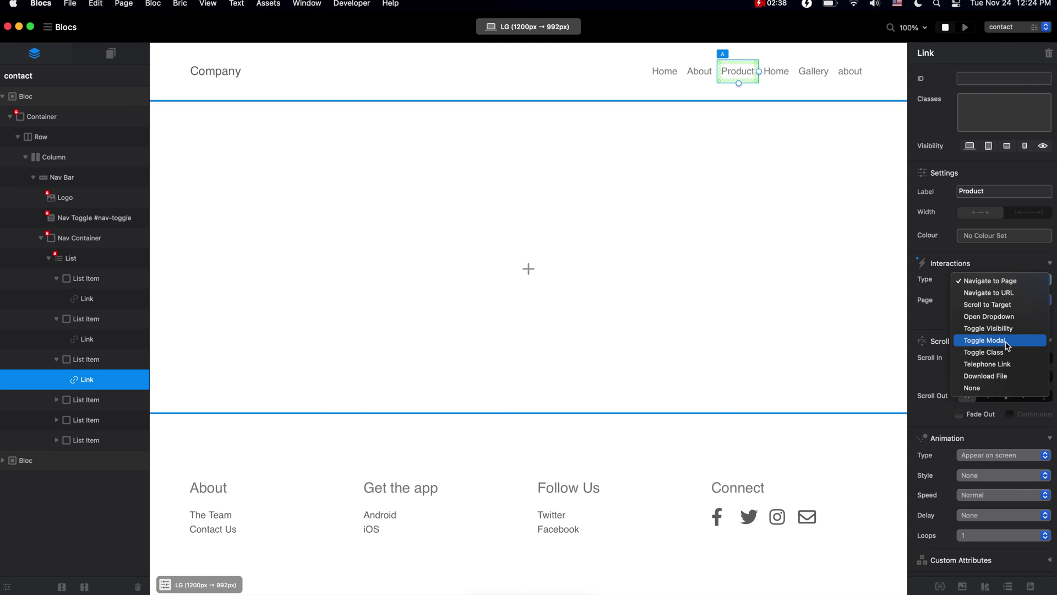
click(1008, 317)
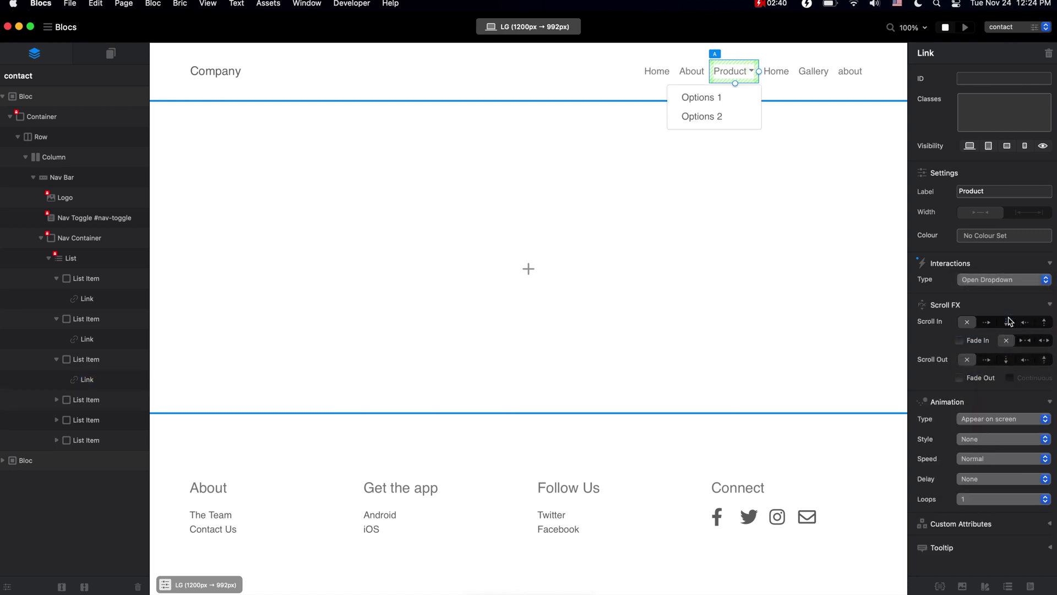
click(775, 72)
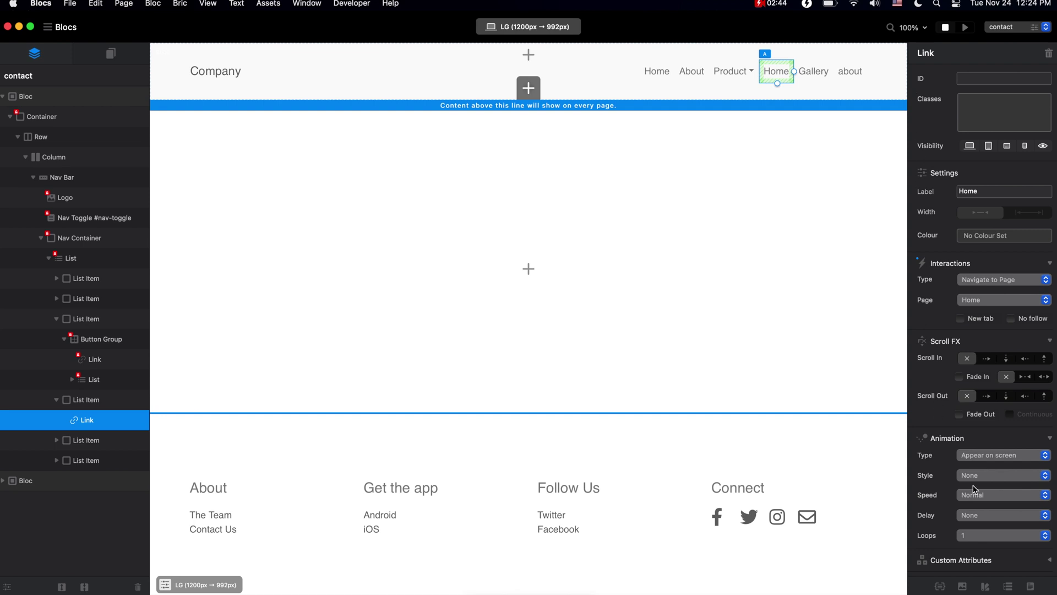
click(1009, 588)
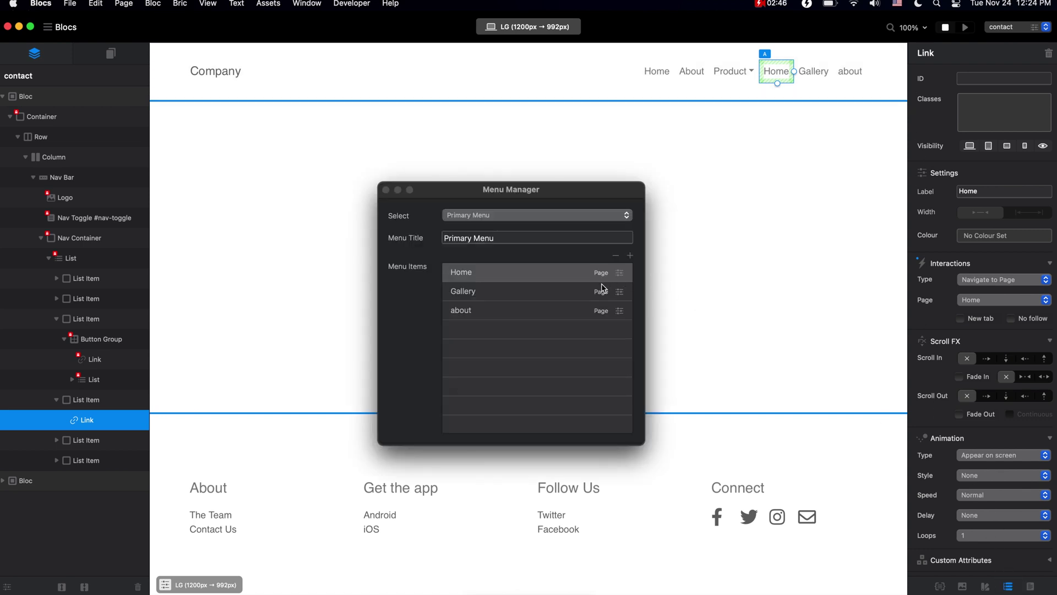
click(621, 280)
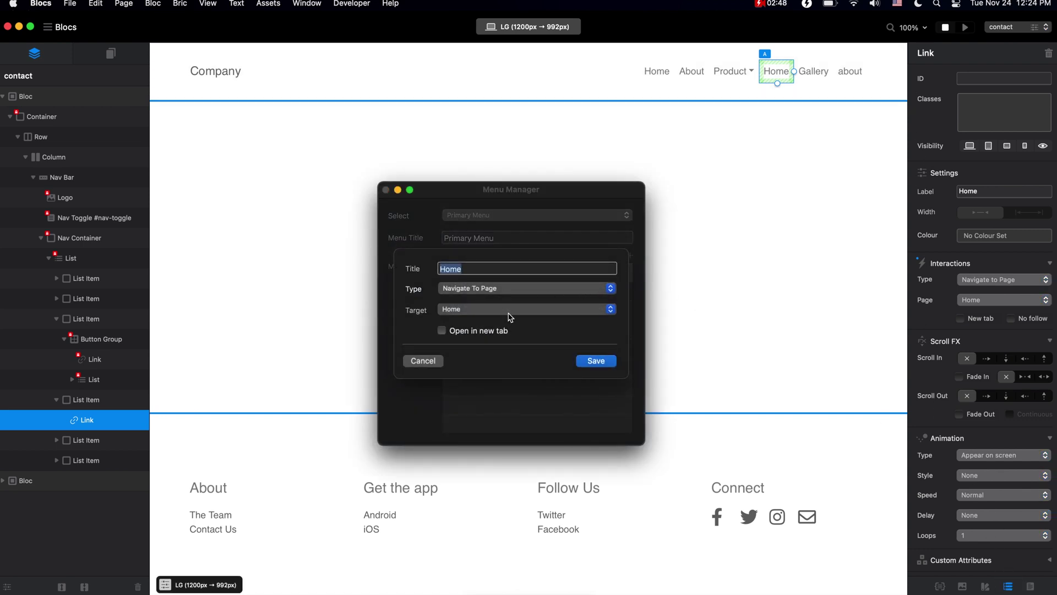
click(539, 312)
click(542, 283)
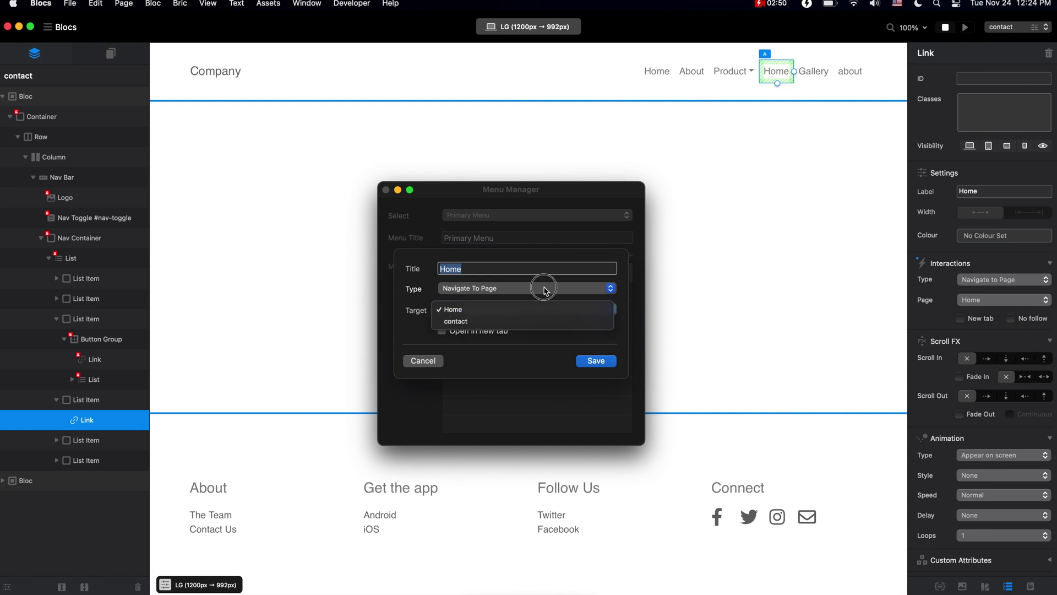
click(550, 287)
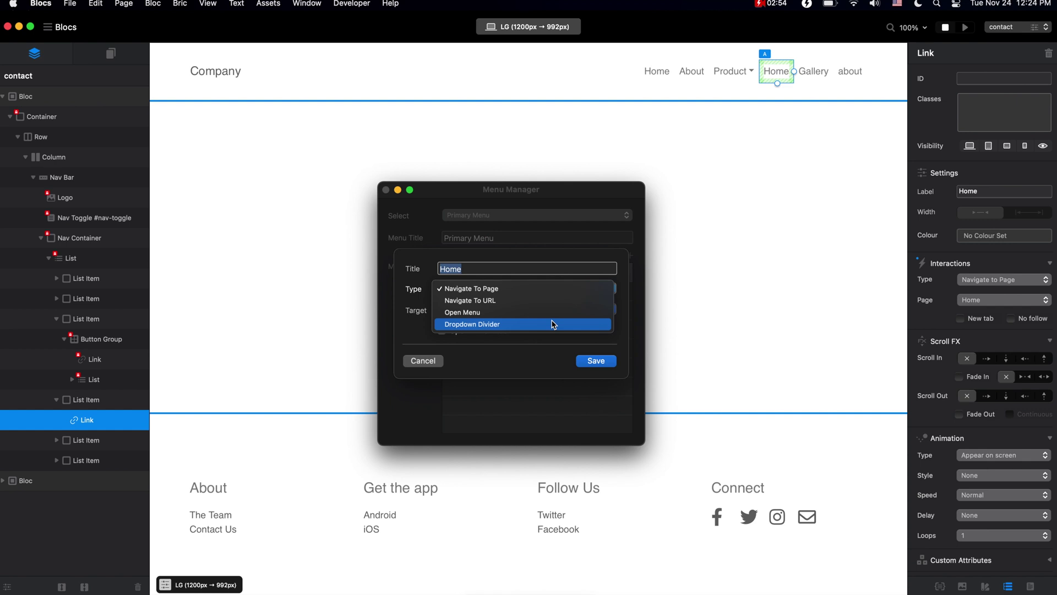
click(621, 301)
click(429, 366)
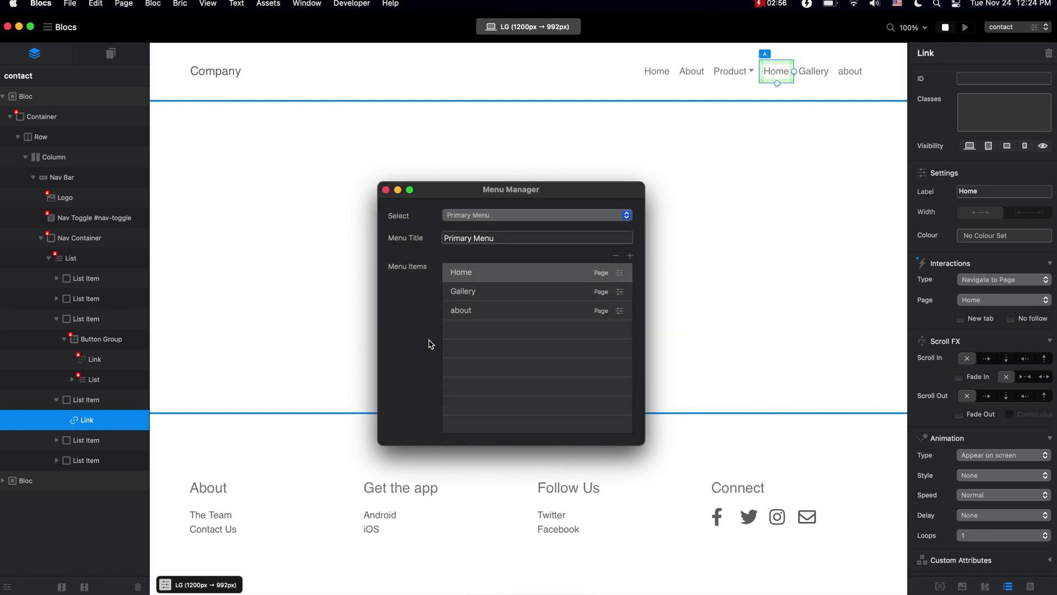
click(386, 190)
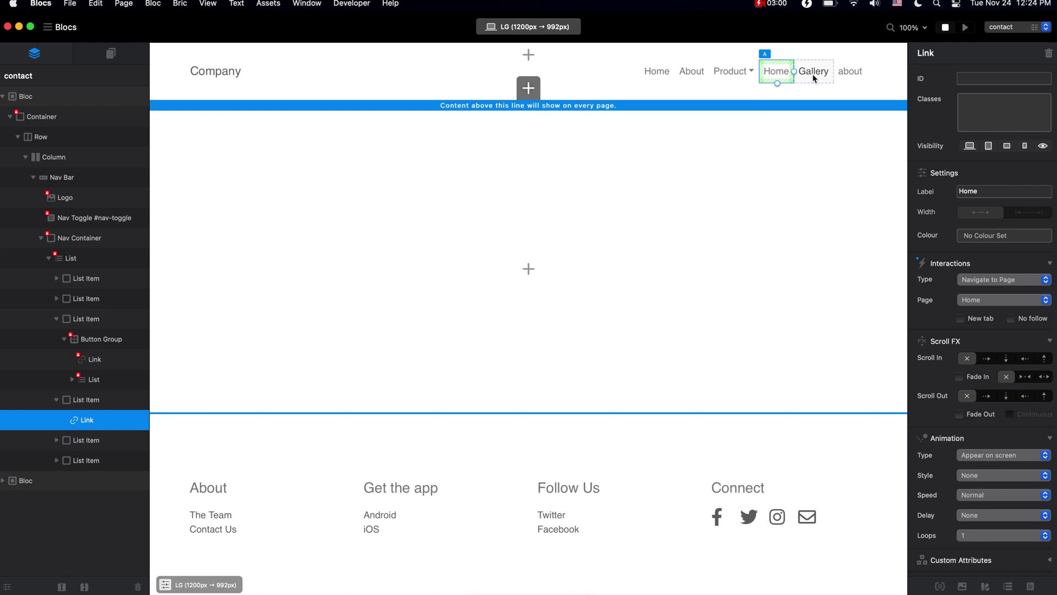
Step: Select the header bloc and delete it with the trash button
click(850, 72)
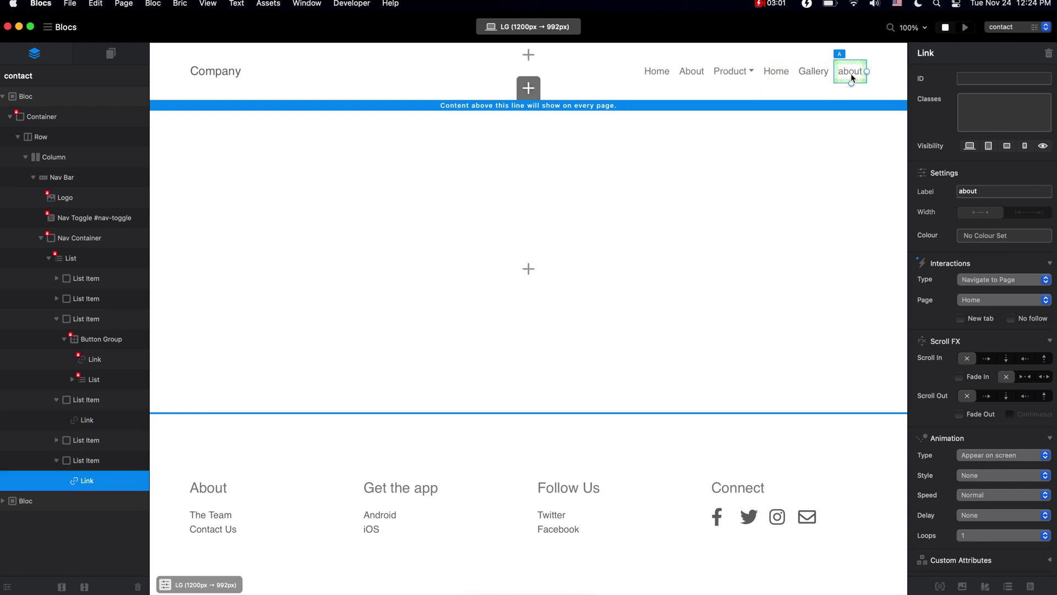
click(881, 71)
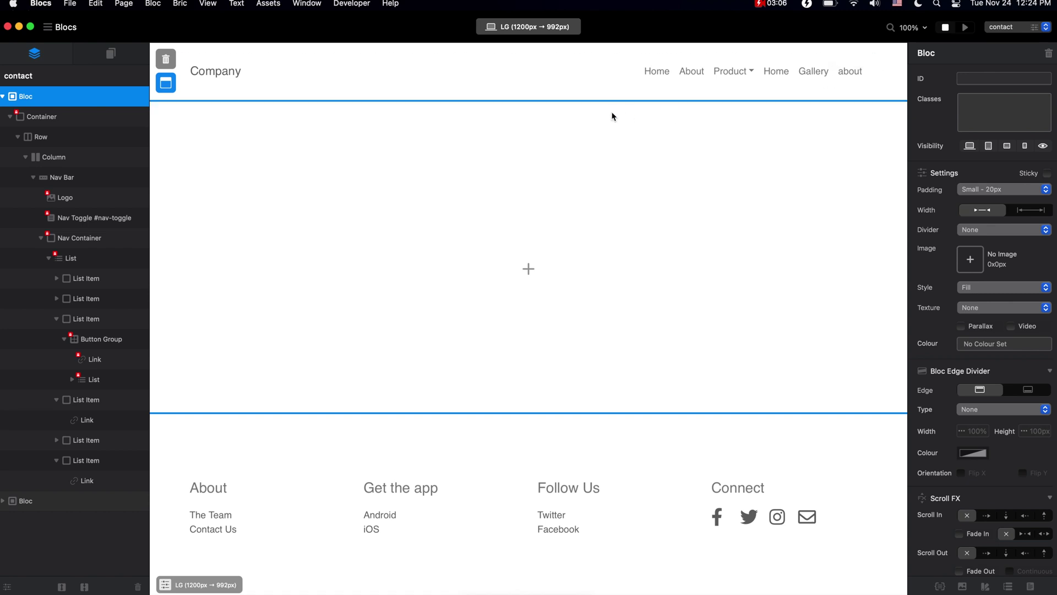
click(165, 59)
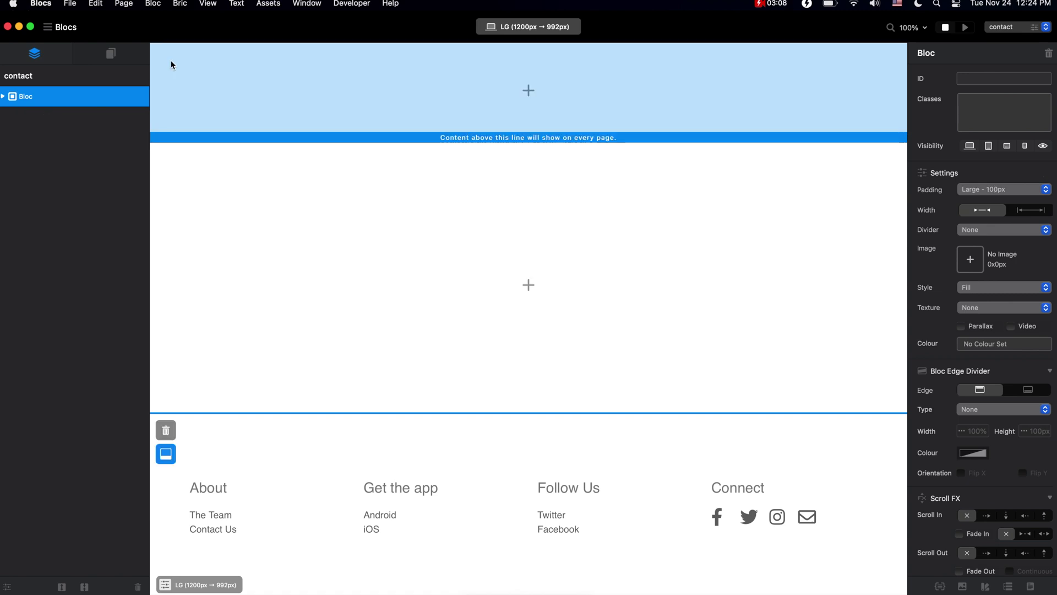
Step: Insert a Navigation Menu Right bloc from the Bloc library
click(529, 90)
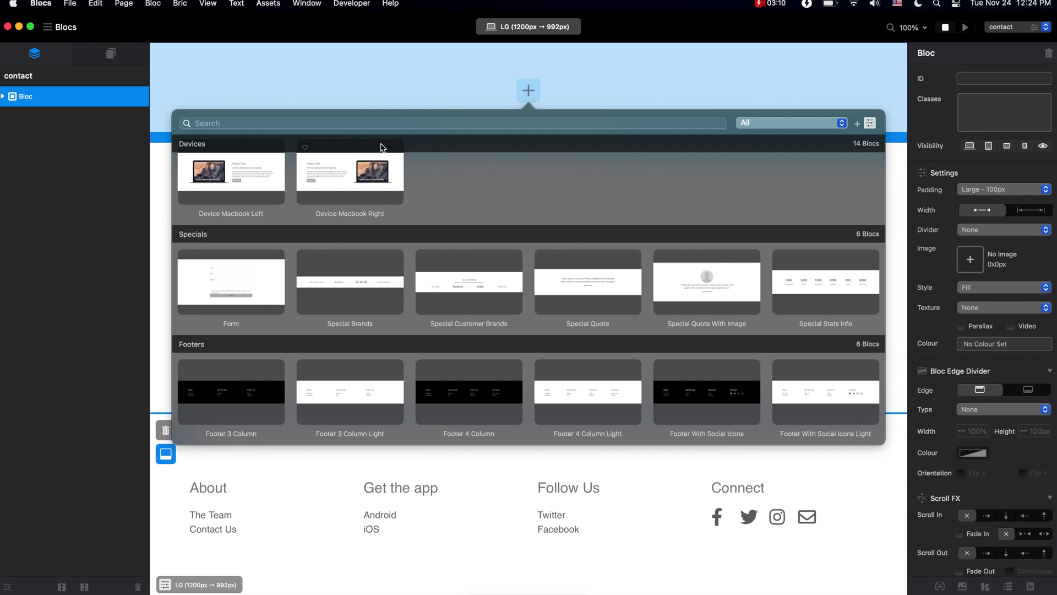
scroll(308, 213, down, 5)
scroll(323, 210, up, 5)
scroll(573, 263, down, 2)
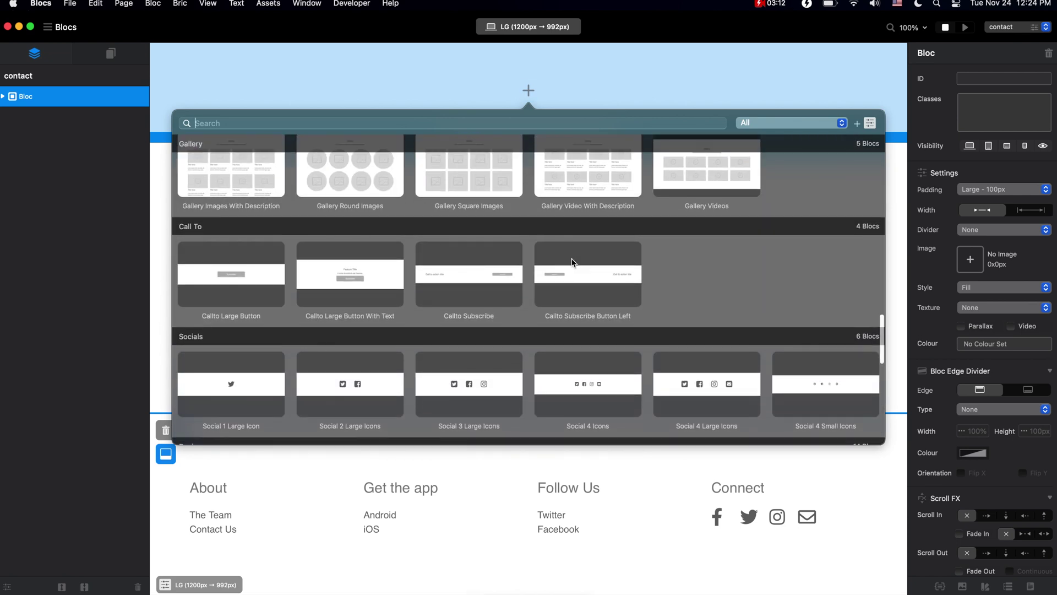
scroll(572, 259, up, 5)
scroll(572, 259, up, 10)
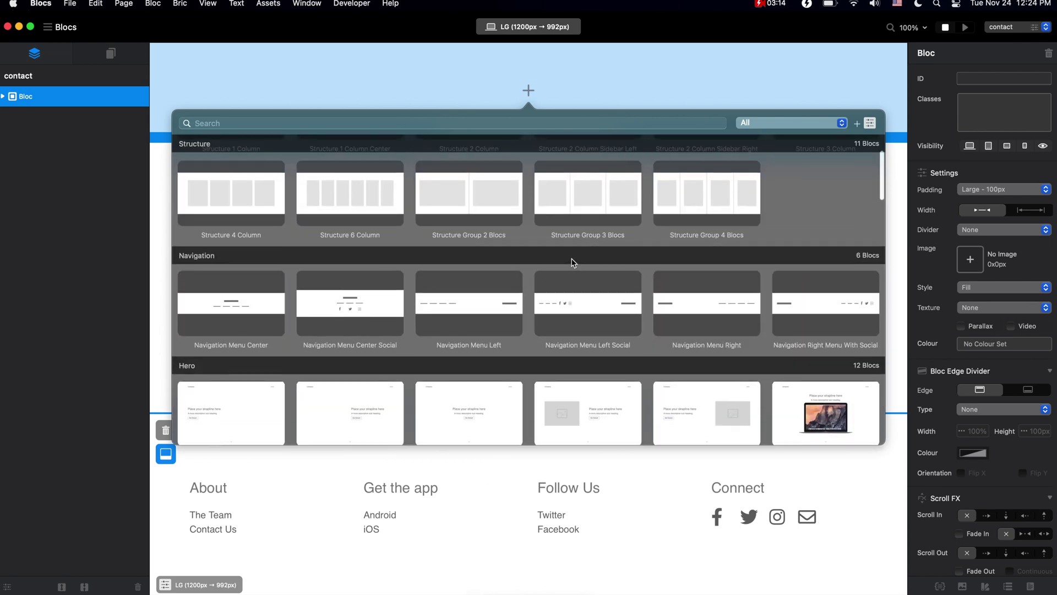
click(684, 325)
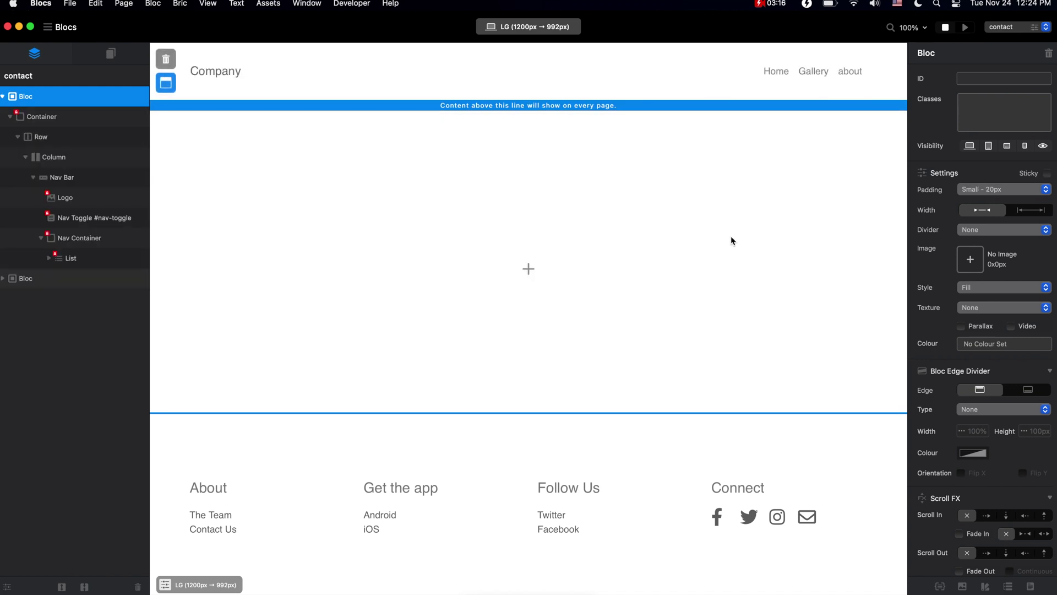
Step: Add a New Link item and an item renamed 'About' to the Primary Menu
click(820, 71)
click(835, 72)
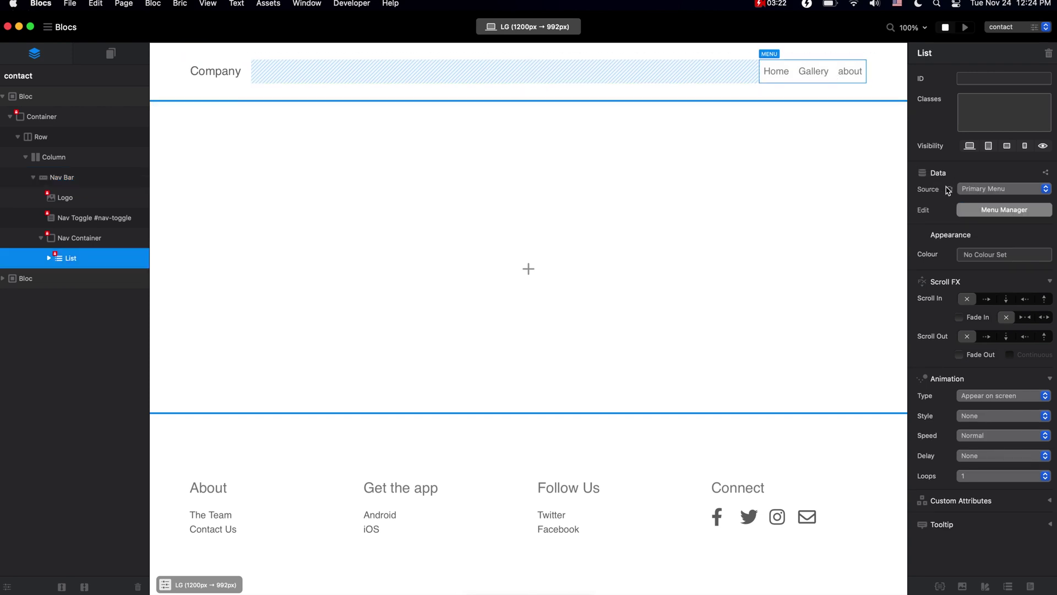
click(983, 210)
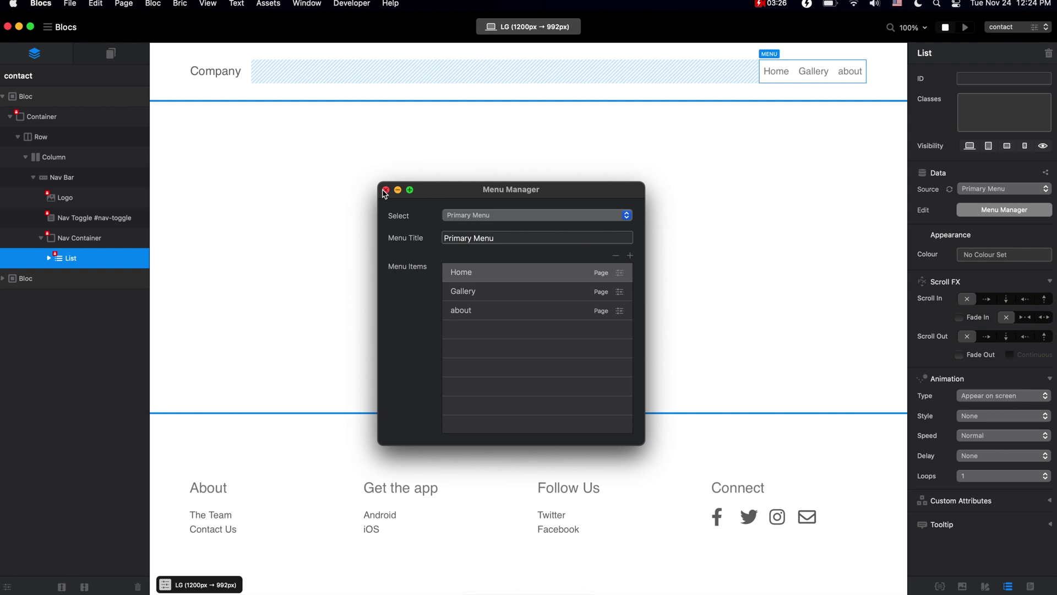
click(386, 190)
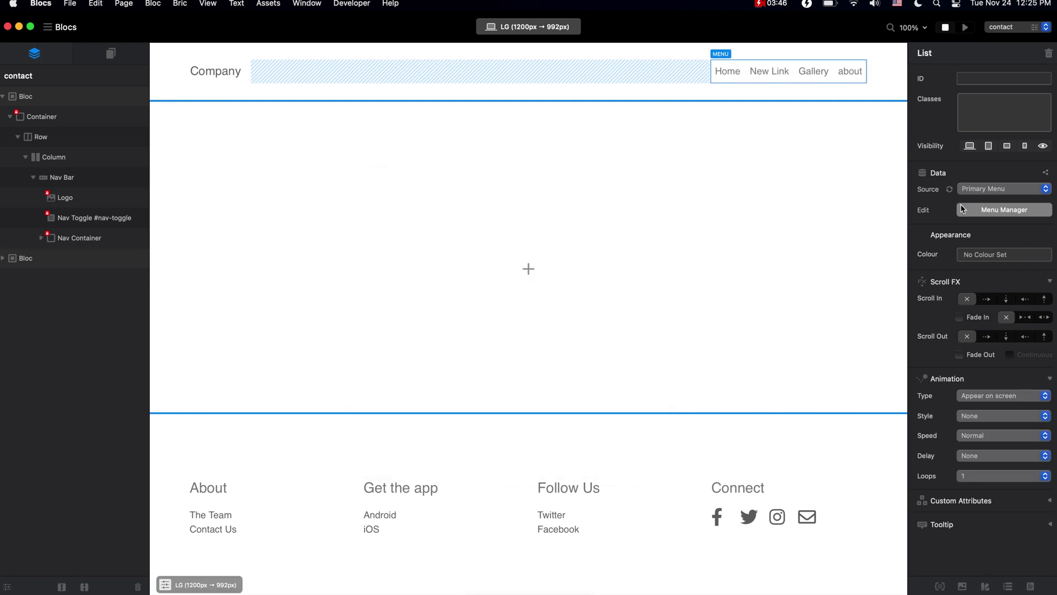
click(996, 211)
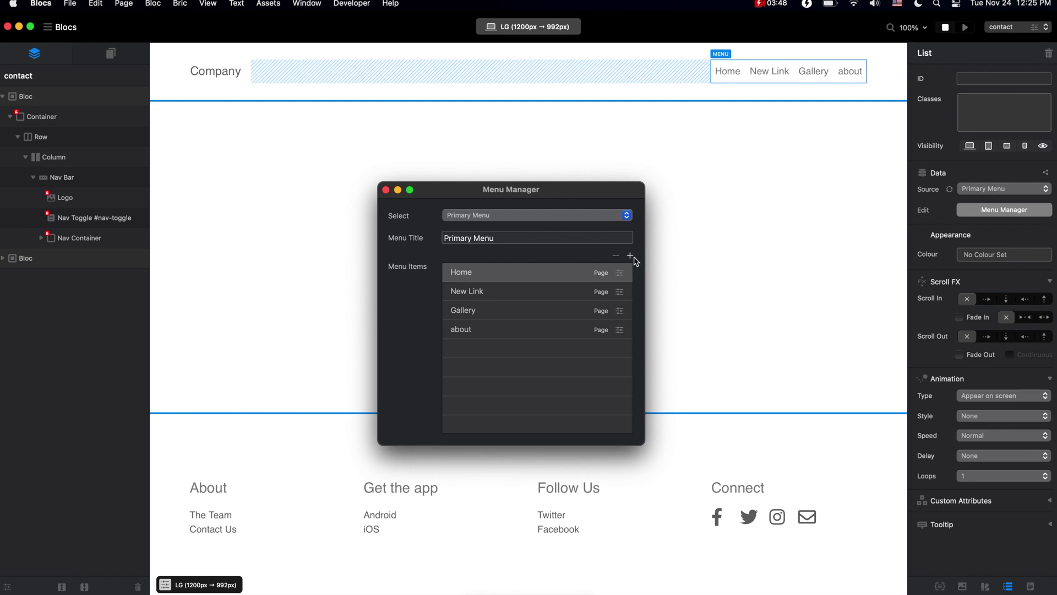
click(634, 257)
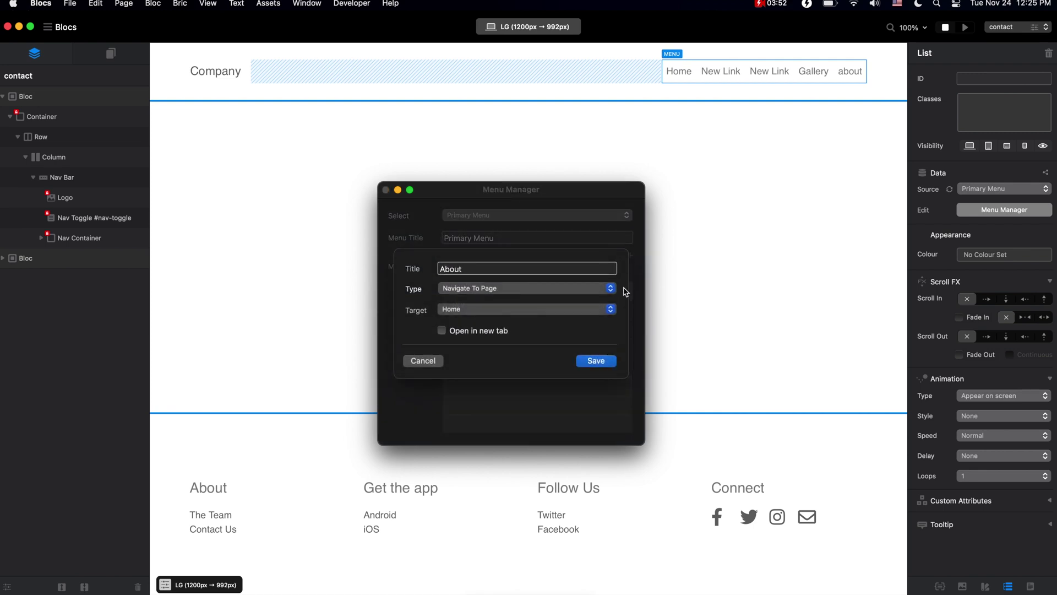
click(608, 361)
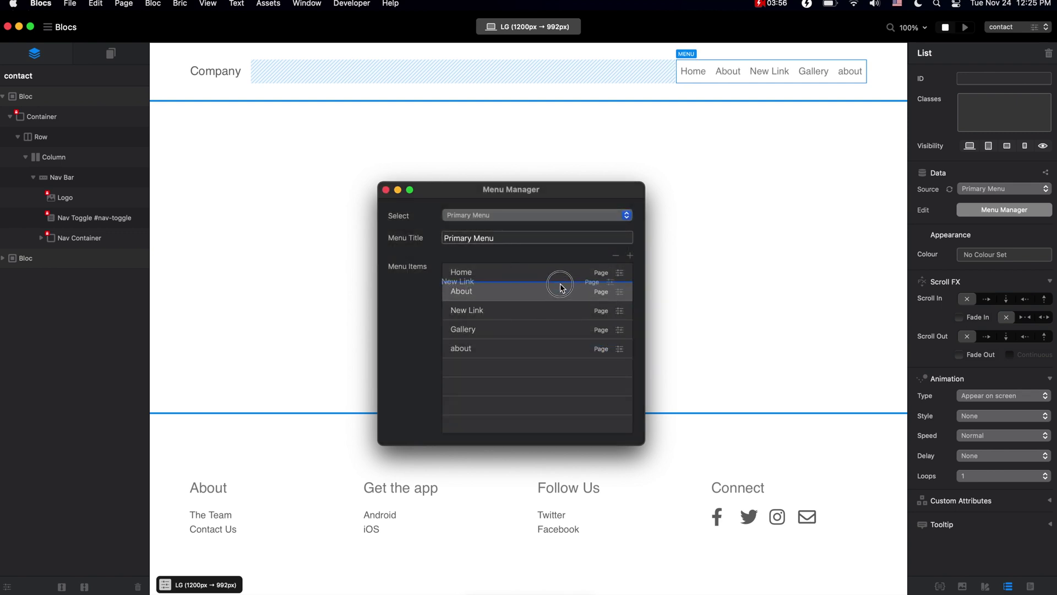
Step: Reorder the menu items to Home, New Link, About, about, Gallery
drag(560, 286, 547, 290)
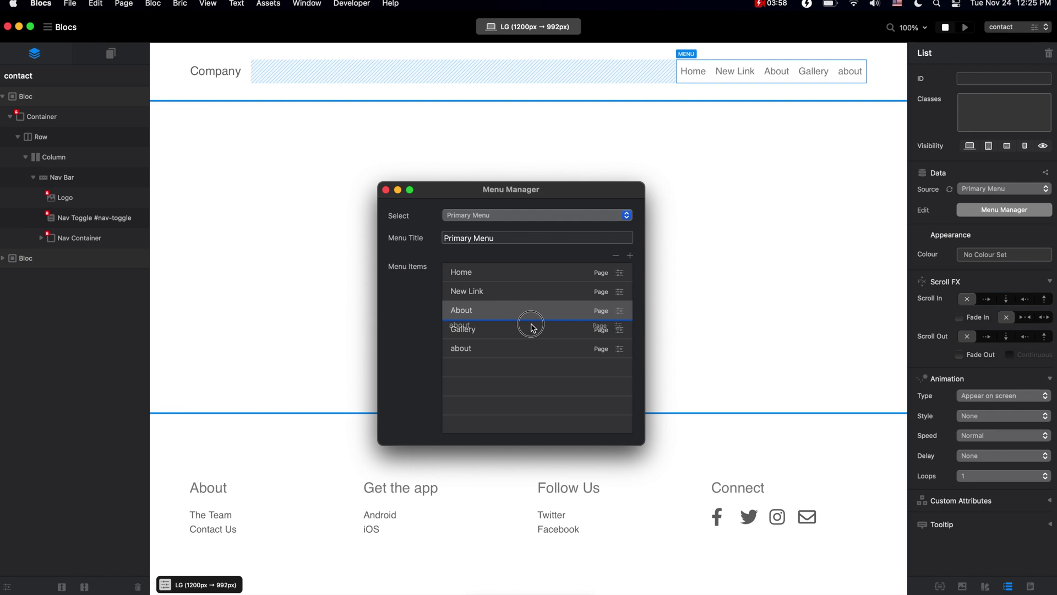
drag(531, 326, 533, 329)
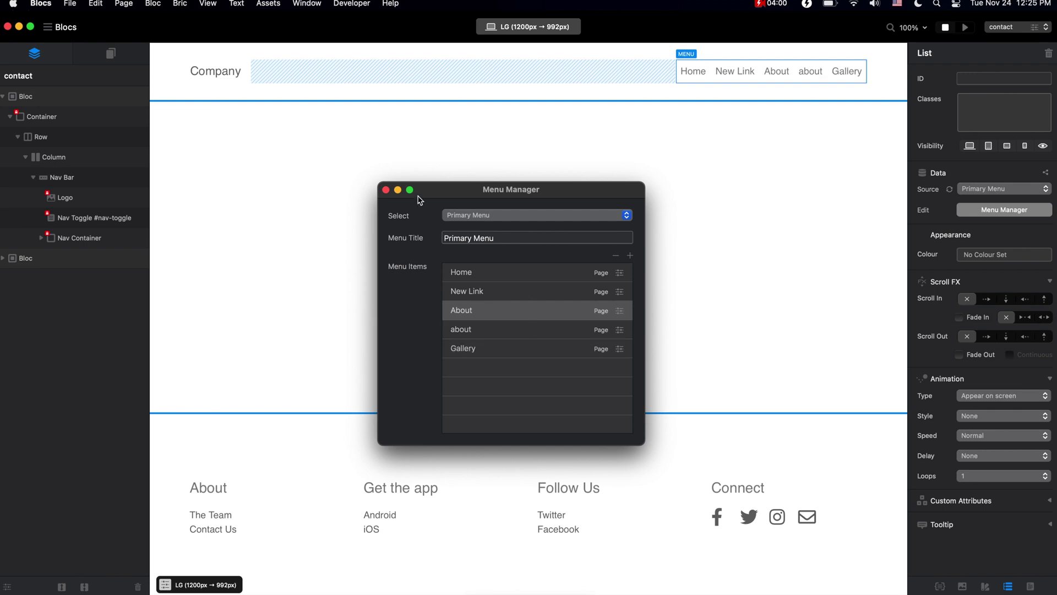
click(386, 190)
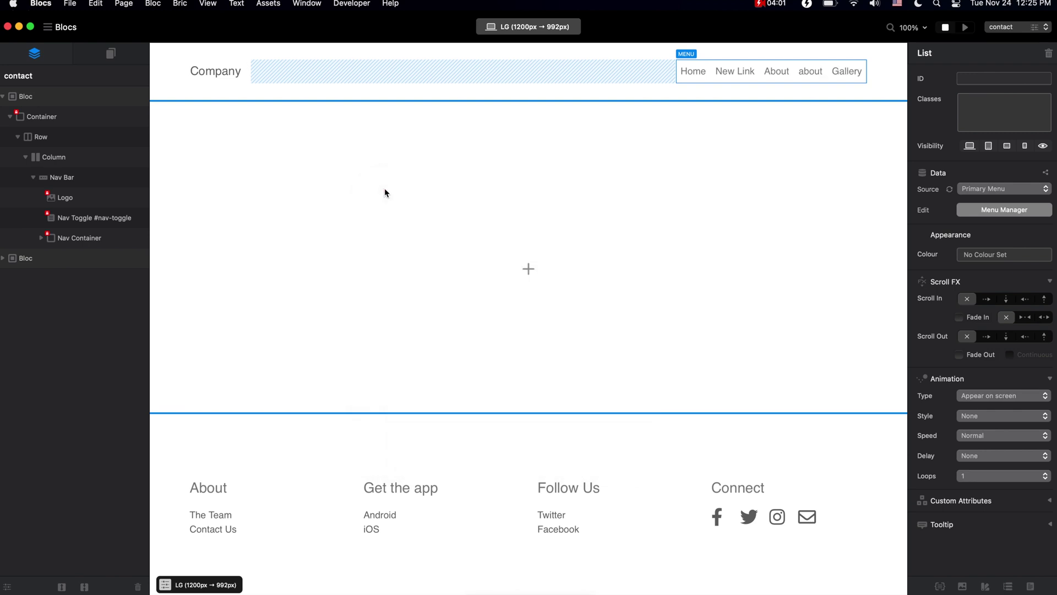
Step: Select the nav bar's menu list and confirm its data source stays Primary Menu
click(773, 69)
click(799, 70)
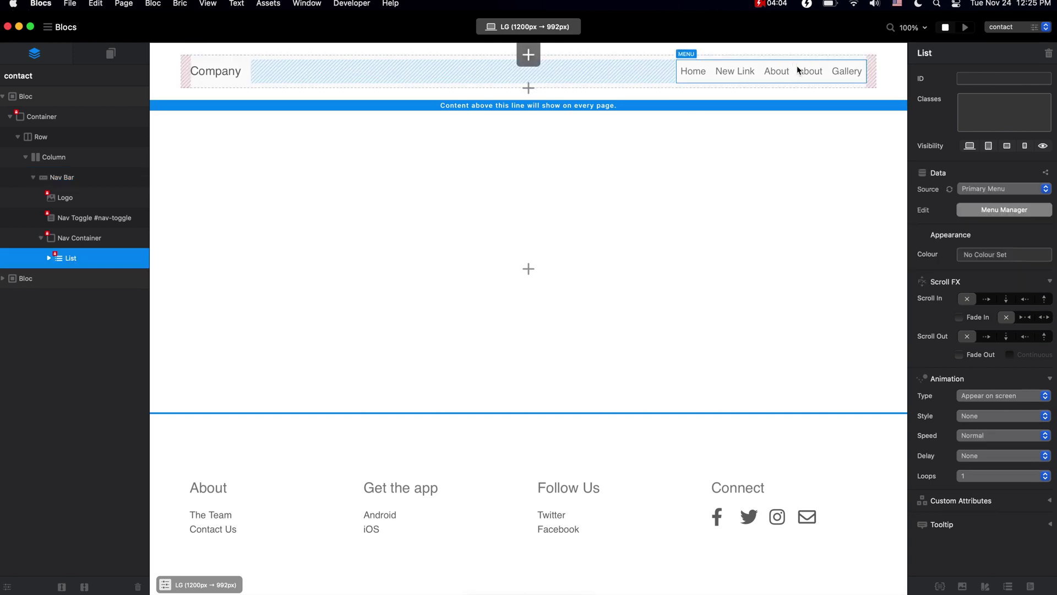
click(803, 71)
click(808, 71)
click(1018, 190)
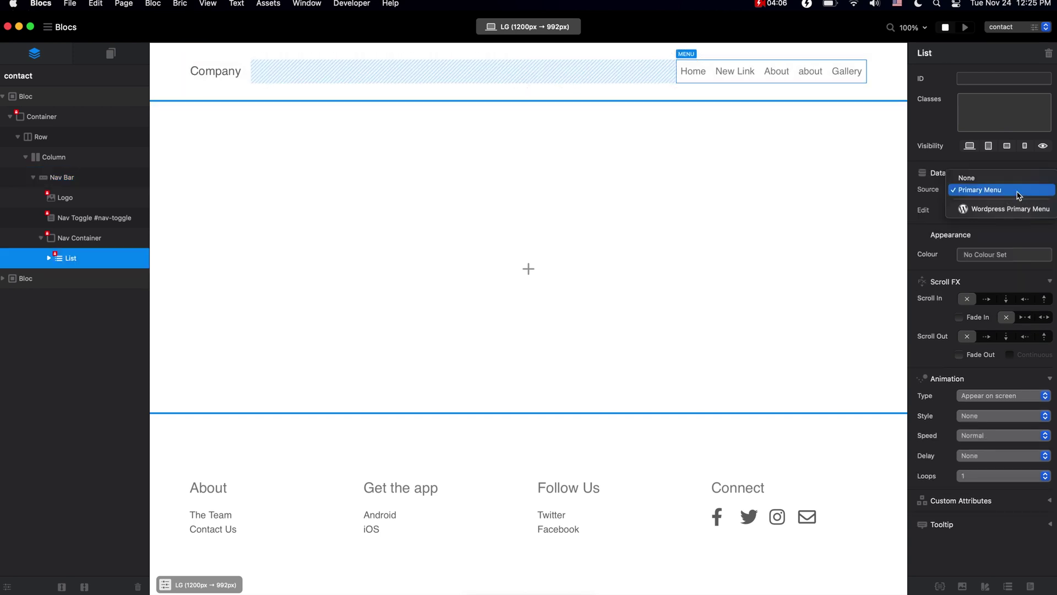
click(1018, 190)
Step: Select the About, New Link and Home links in turn, then the whole header bloc
click(774, 70)
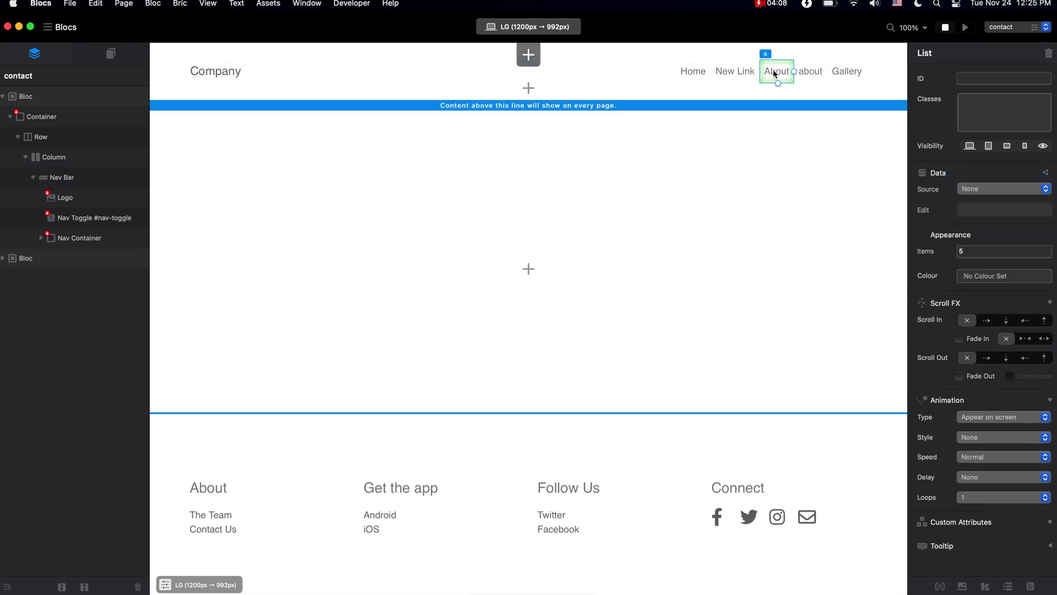
click(732, 75)
click(693, 72)
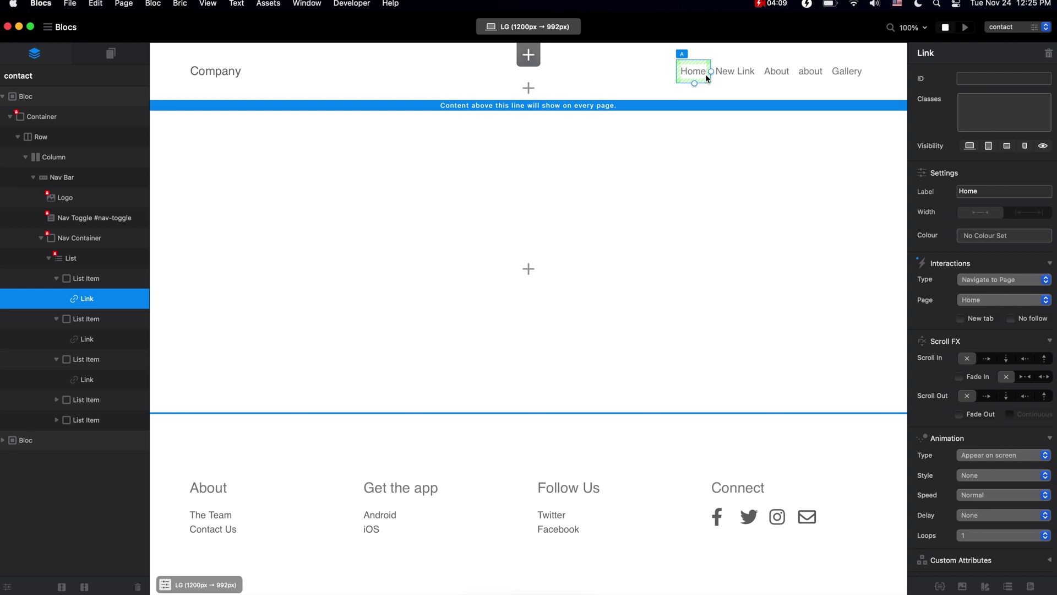
click(166, 59)
Step: Replace the header bloc with a Navigation Menu Right bloc from the library and select its links
click(166, 58)
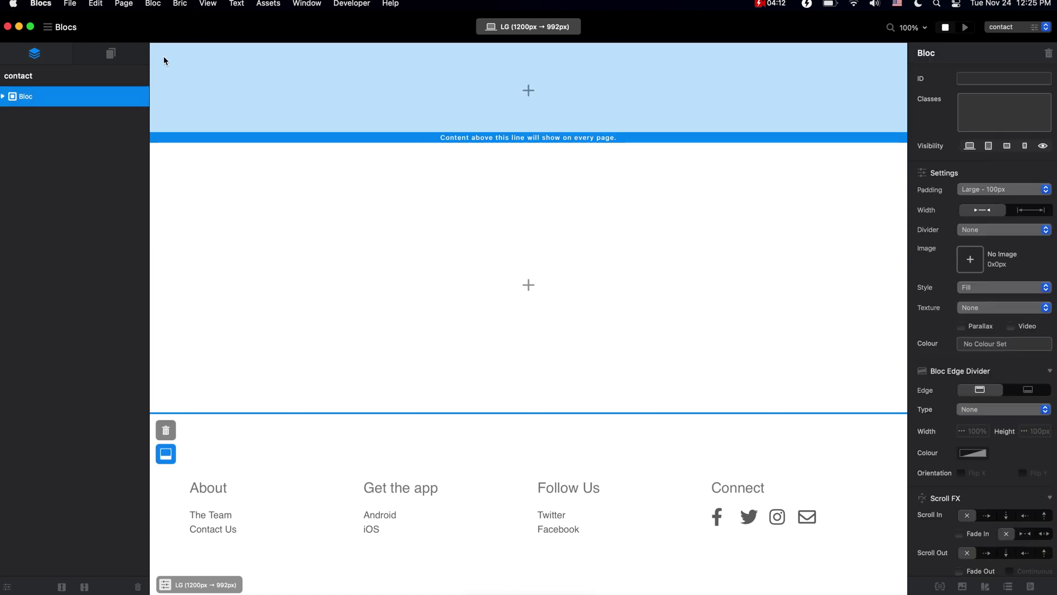
click(532, 91)
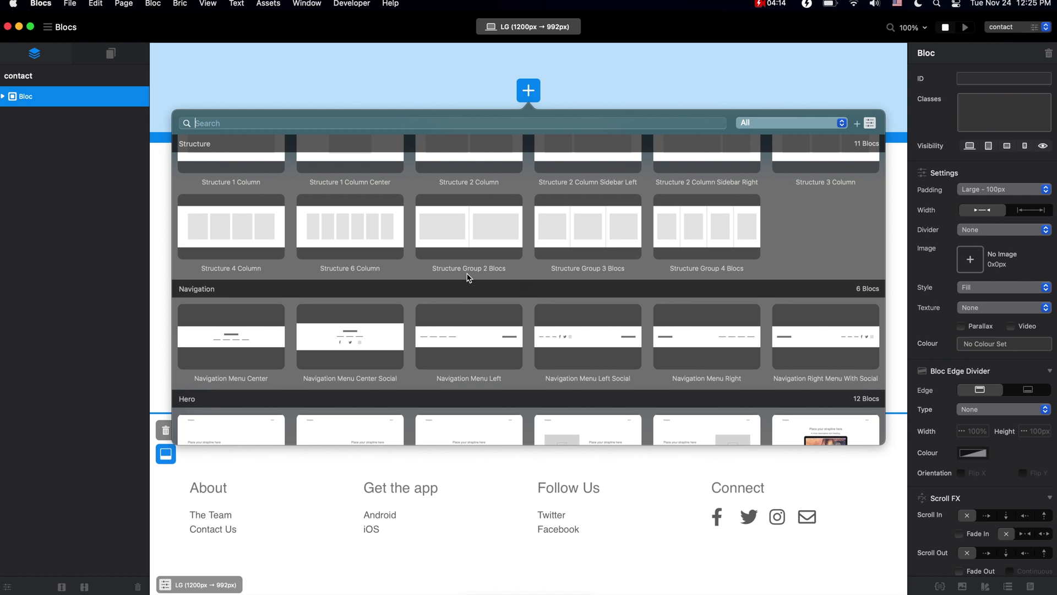
click(701, 333)
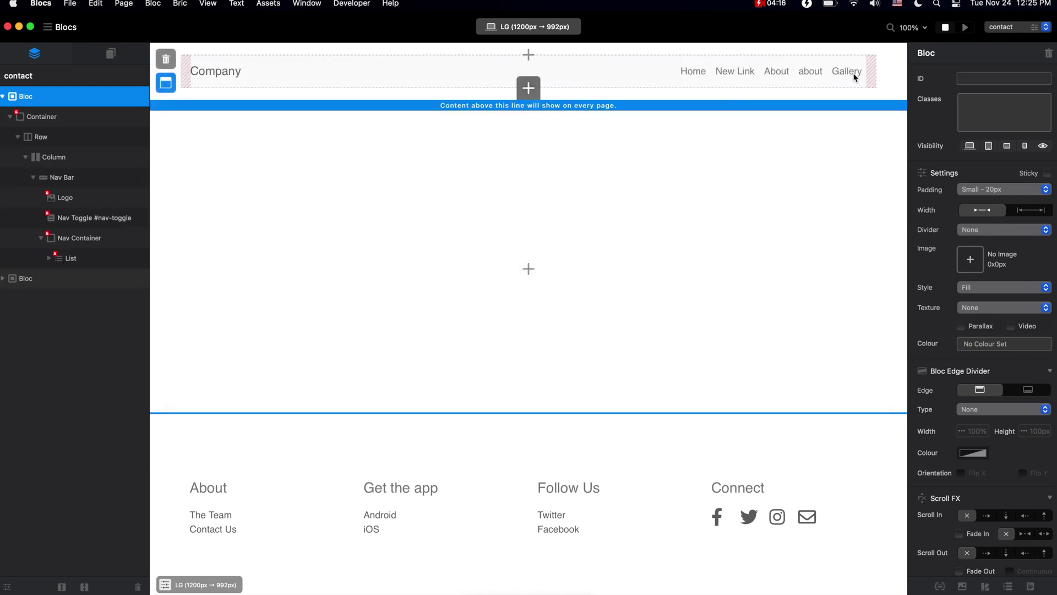
click(780, 71)
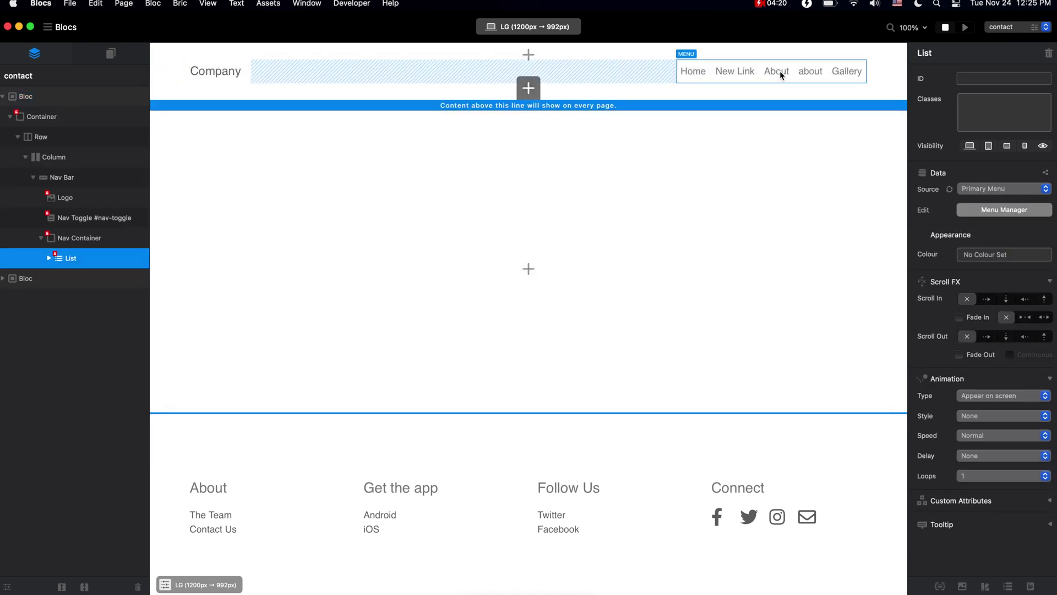